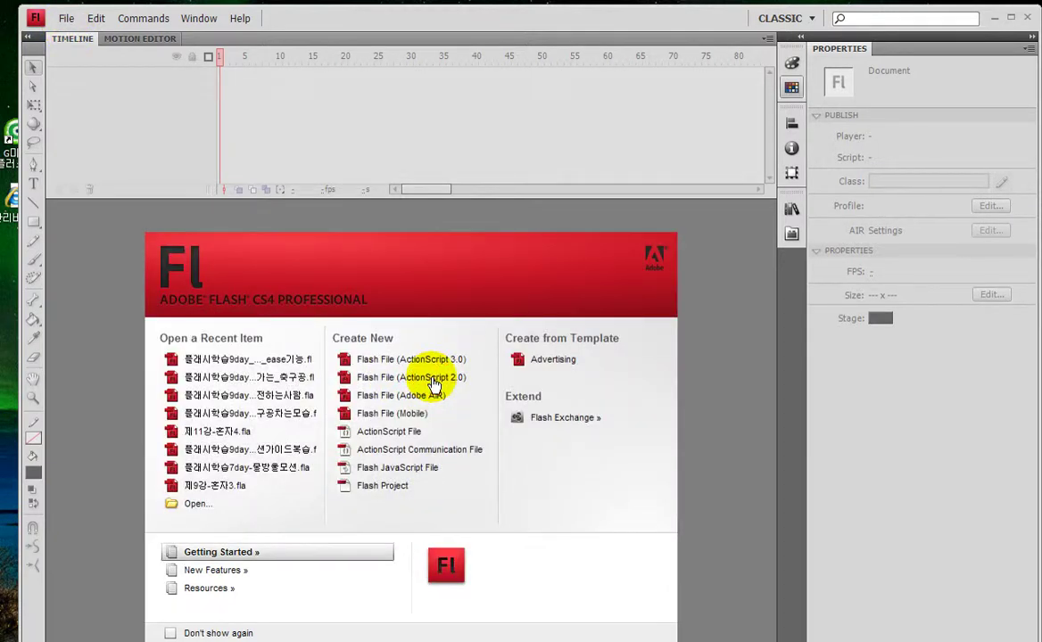
# Step: Create a Flash File (ActionScript 2.0) and save it as 플래시학습10day_사각형_클래식트윈.fla in the 플래시 folder
pyautogui.click(434, 377)
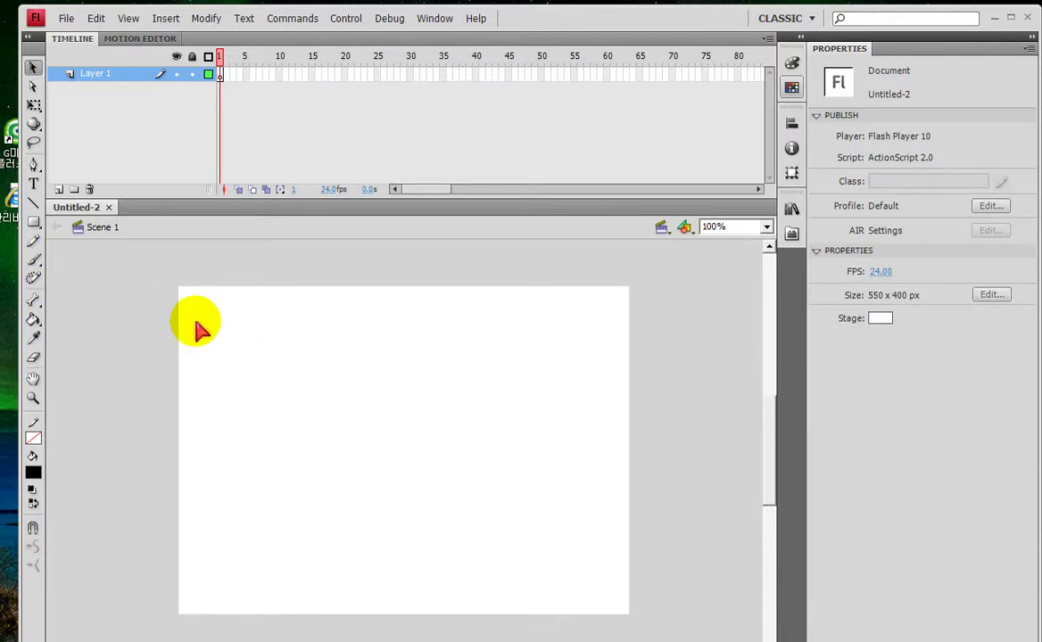
pyautogui.hotkey('ctrl', 's')
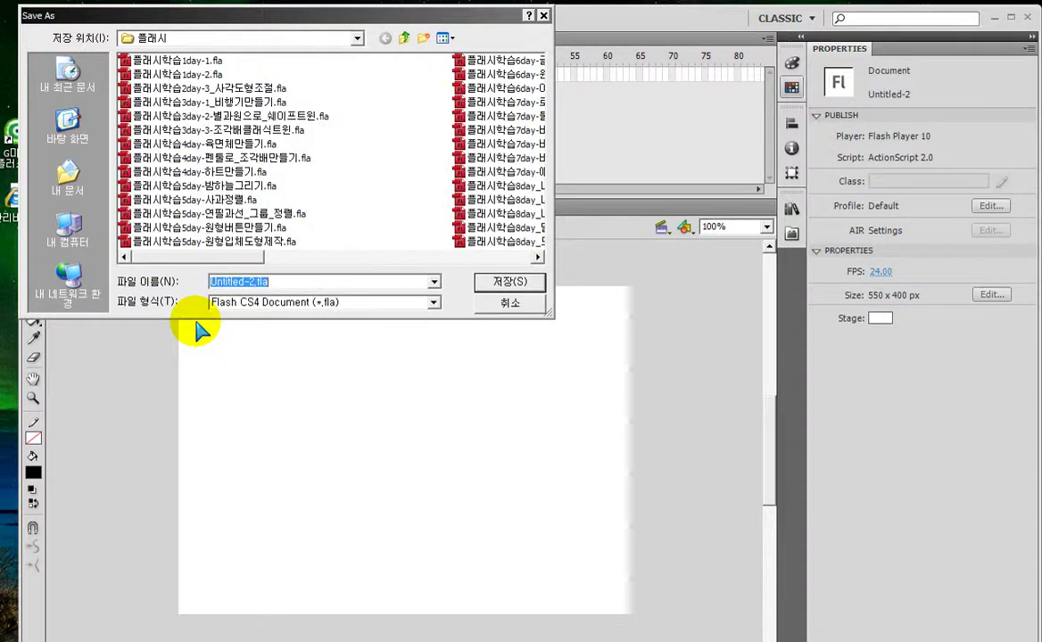
pyautogui.scroll(-3, 179, 234)
pyautogui.click(198, 132)
pyautogui.click(258, 282)
pyautogui.write('10day_회전하는사람')
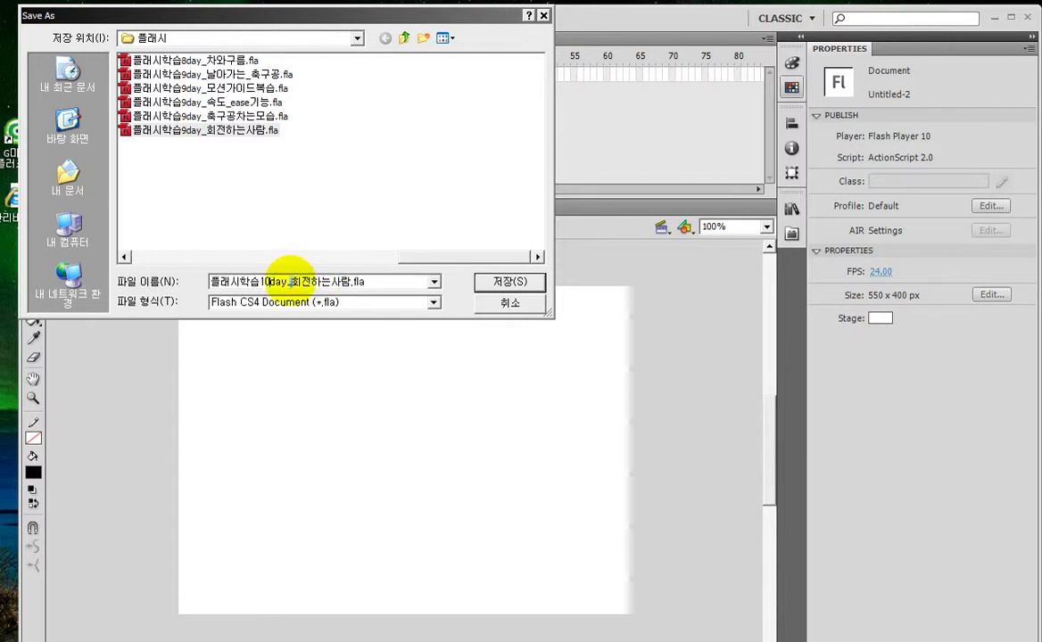
pyautogui.moveTo(290, 282); pyautogui.dragTo(365, 282)
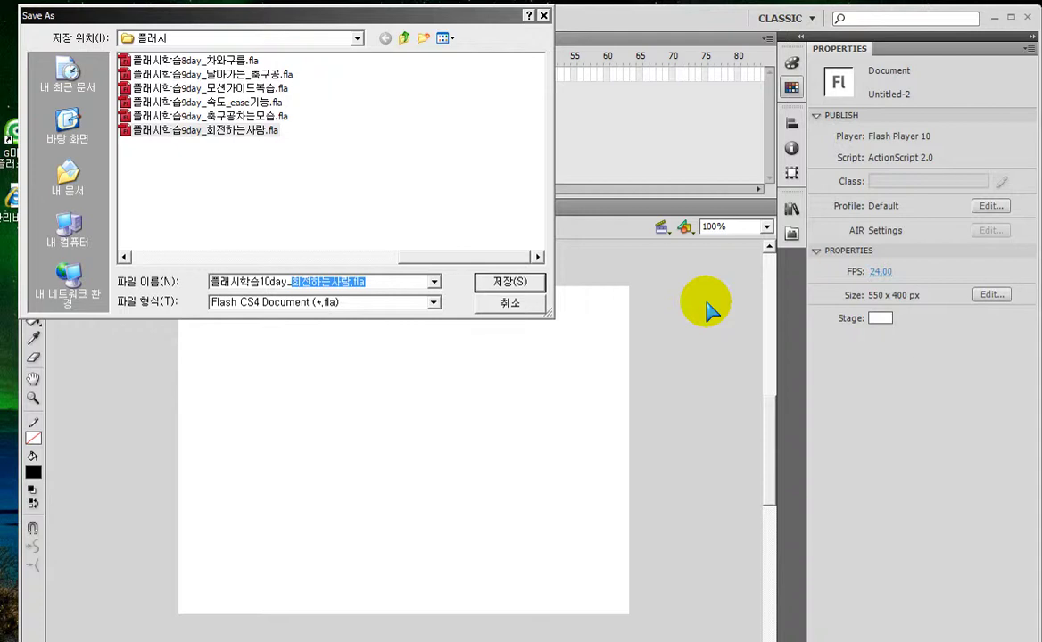
pyautogui.write('tkrkr')
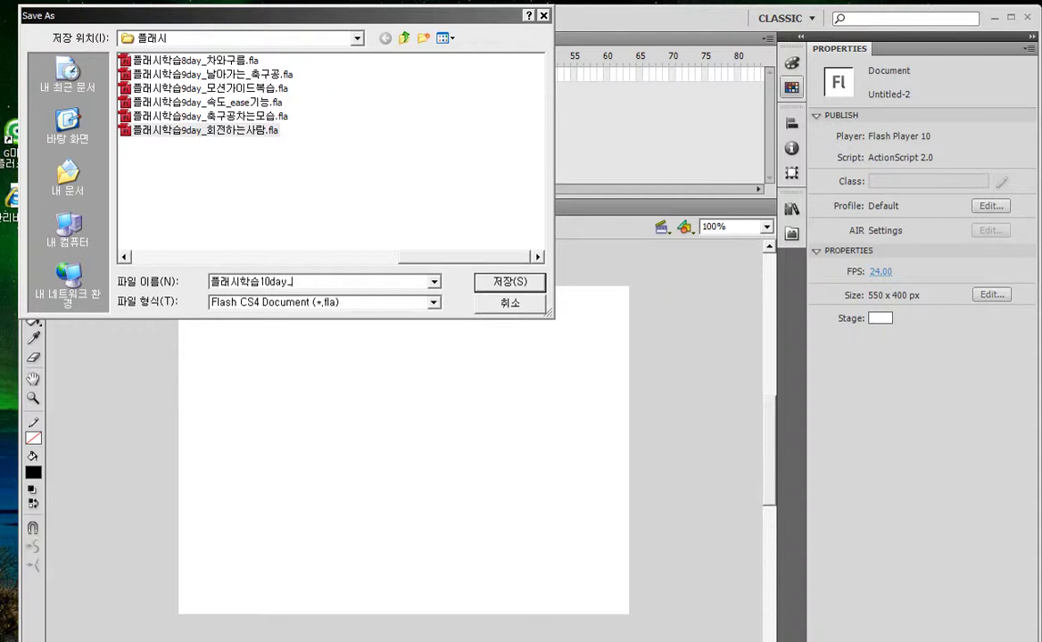
pyautogui.press('BackSpace')
pyautogui.write('사각형_클래식트윈')
pyautogui.press('Return')
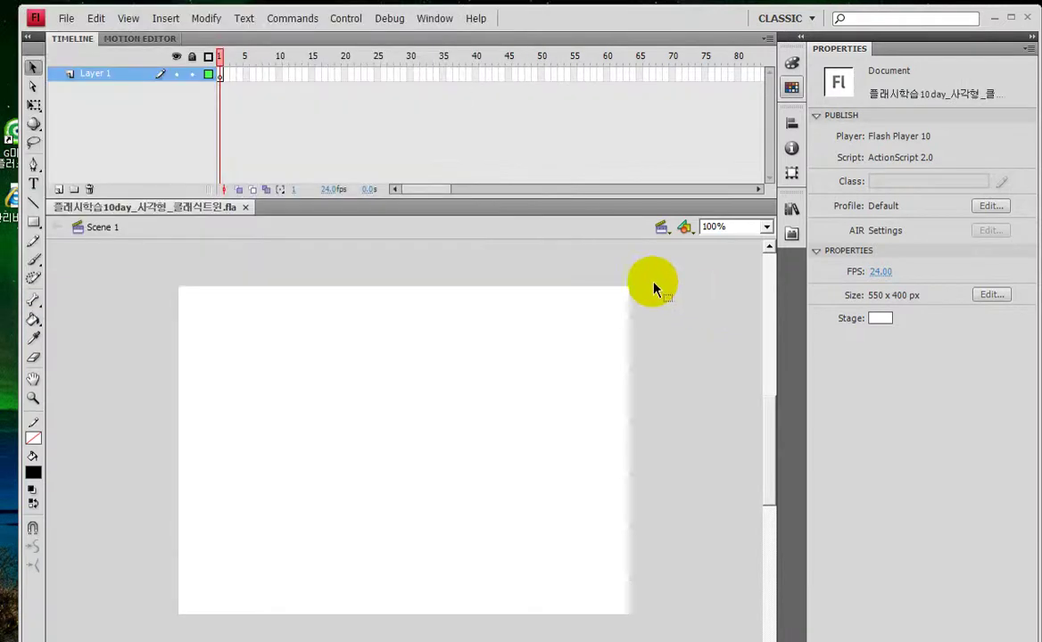
# Step: Restore the default black stroke, pick a light-blue fill and draw a small square with the Rectangle tool on the upper-left part of the stage
pyautogui.moveTo(33, 225); pyautogui.dragTo(108, 285)
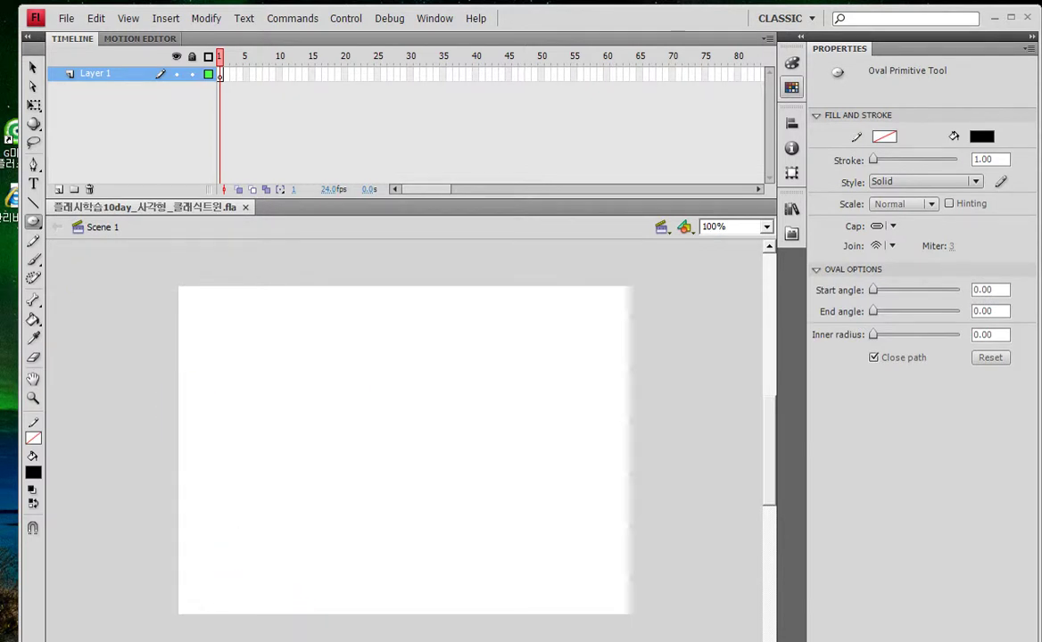
pyautogui.hotkey('alt', 'F4')
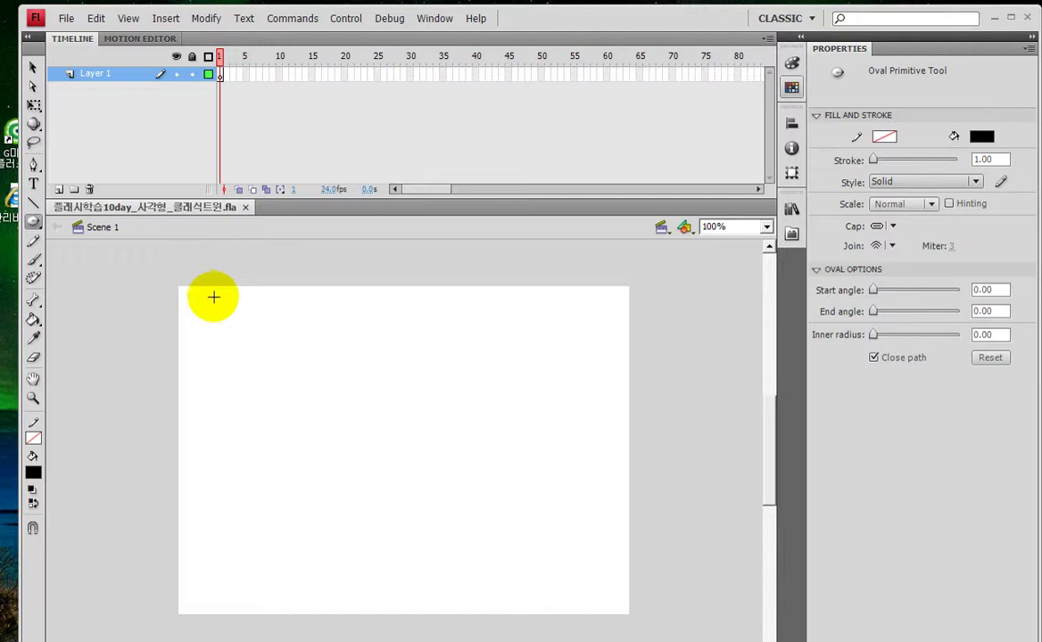
pyautogui.click(33, 222)
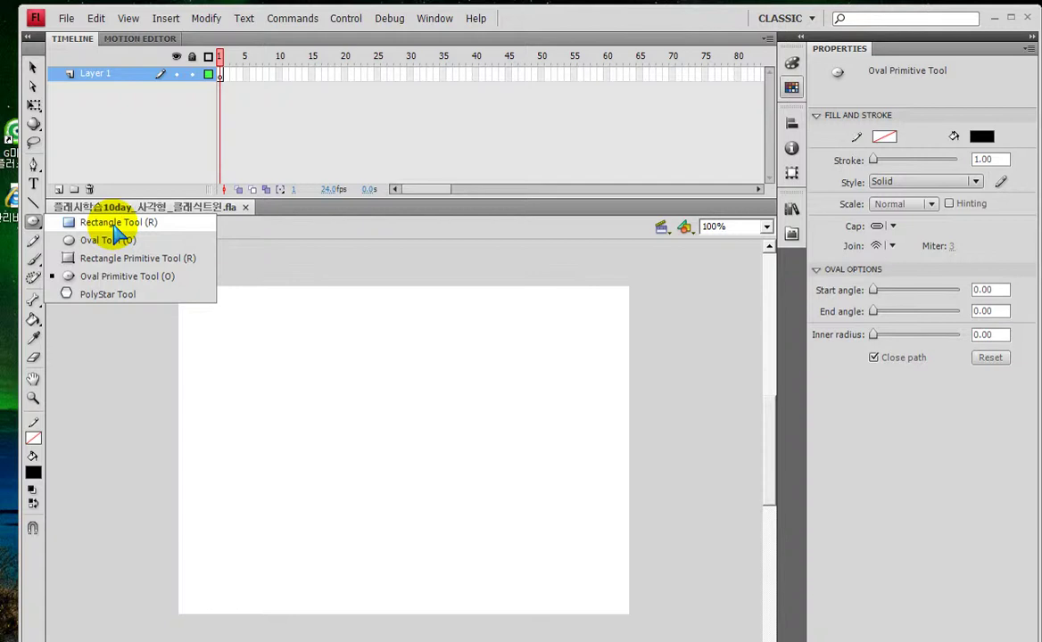
pyautogui.click(116, 225)
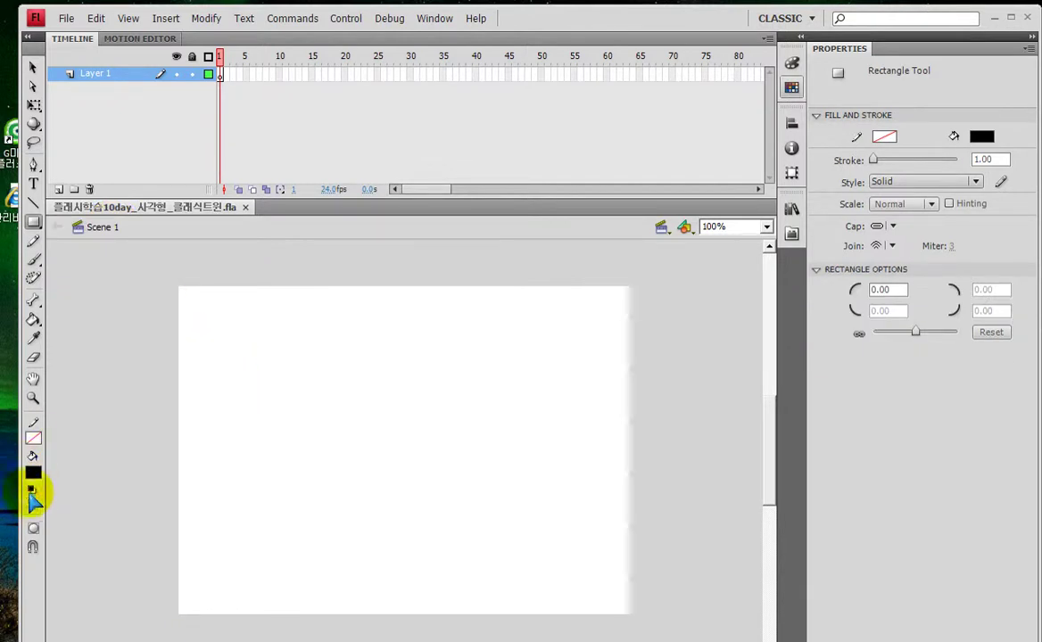
pyautogui.click(31, 490)
pyautogui.click(33, 472)
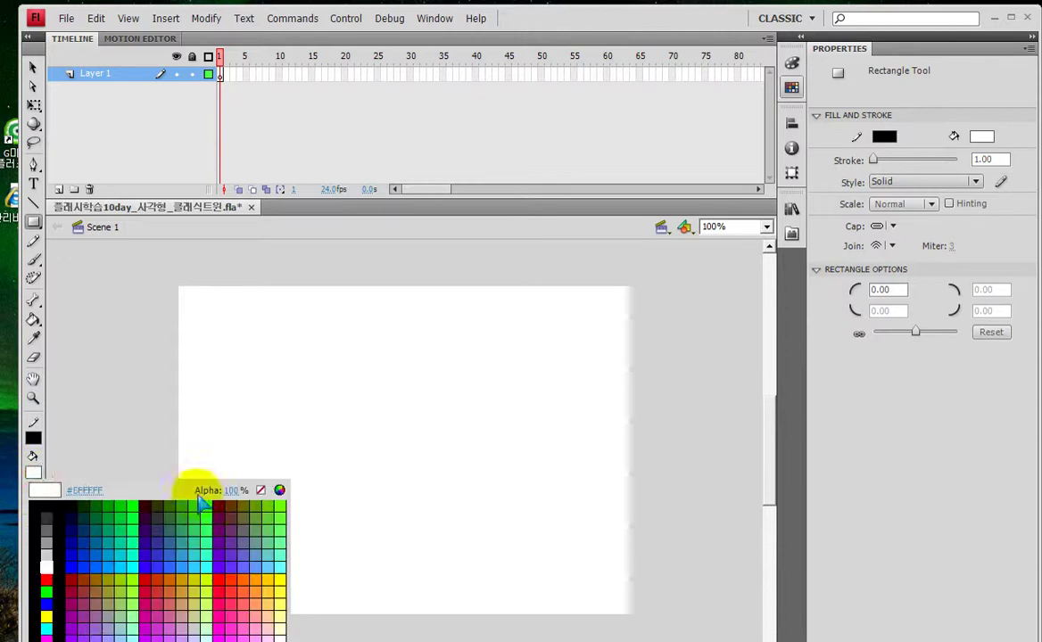
pyautogui.click(268, 562)
pyautogui.moveTo(212, 353); pyautogui.dragTo(276, 415)
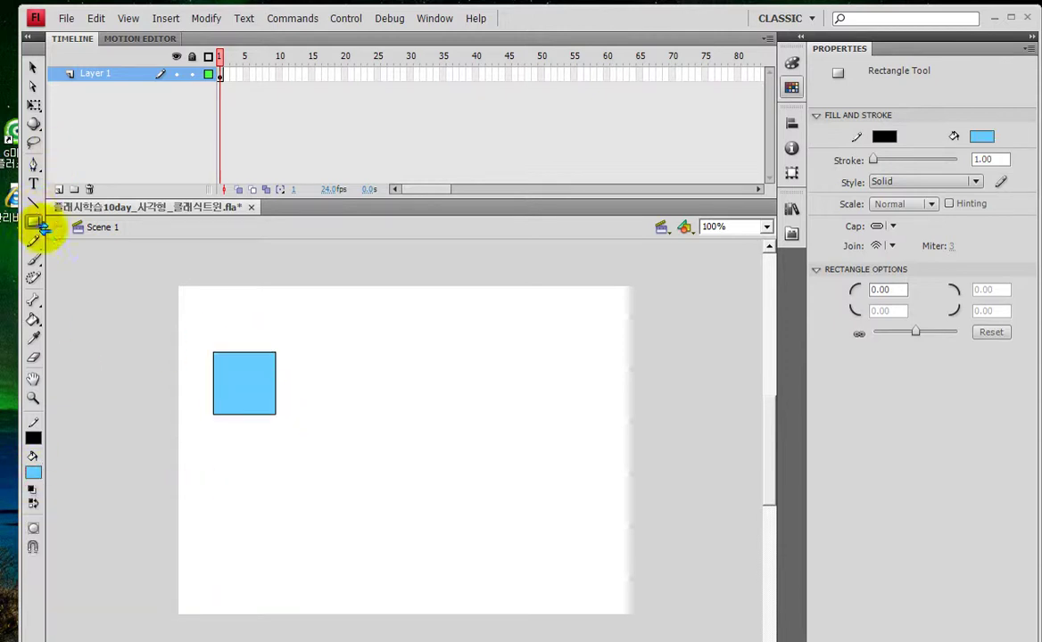
# Step: Draw a second light-blue square of about 73 × 73 px with the Rectangle Primitive tool, right of and slightly below the first
pyautogui.click(40, 225)
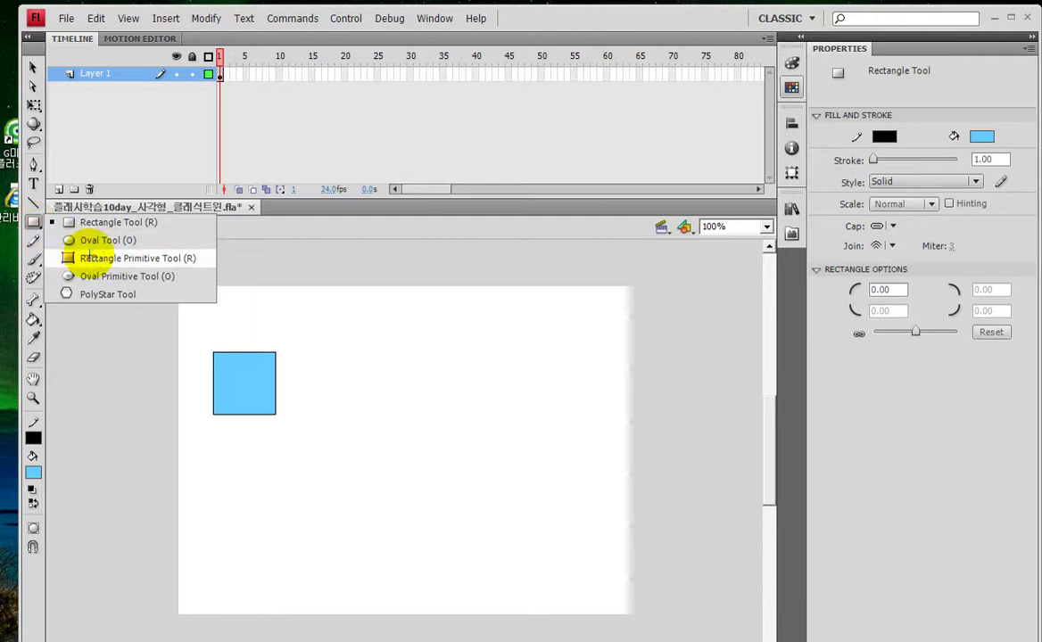
pyautogui.click(94, 260)
pyautogui.moveTo(385, 384); pyautogui.dragTo(446, 443)
pyautogui.click(32, 67)
pyautogui.click(94, 381)
pyautogui.click(33, 398)
pyautogui.moveTo(145, 338); pyautogui.dragTo(557, 530)
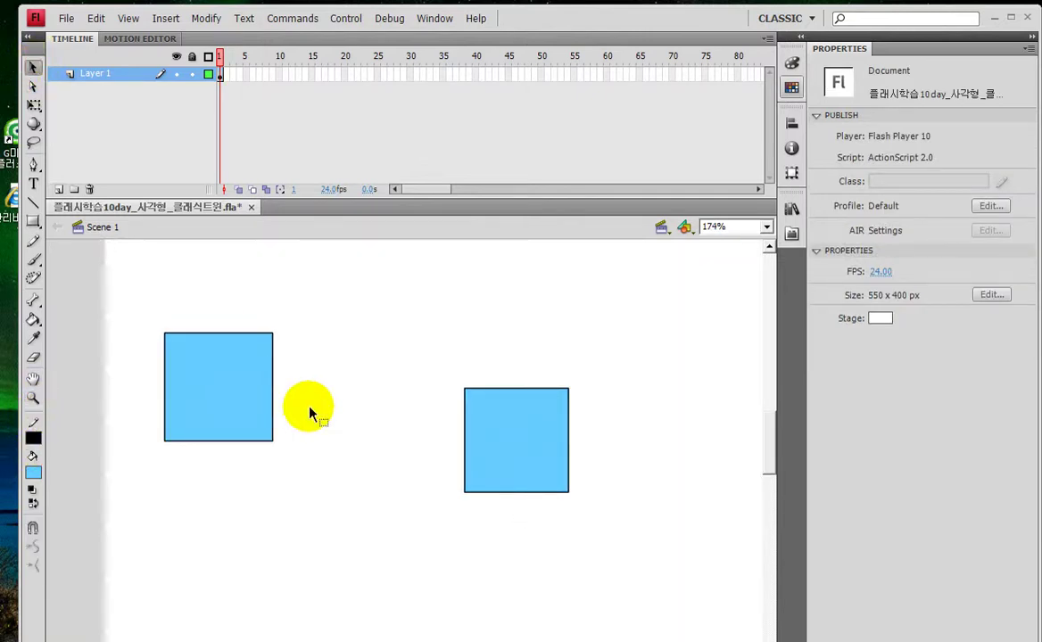
pyautogui.click(34, 222)
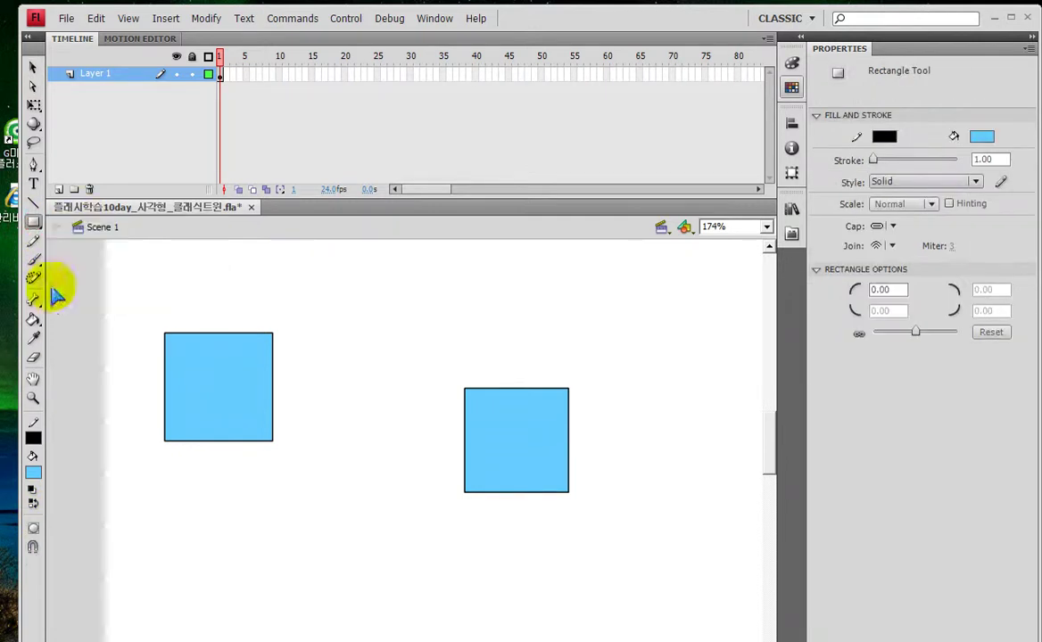
pyautogui.click(31, 528)
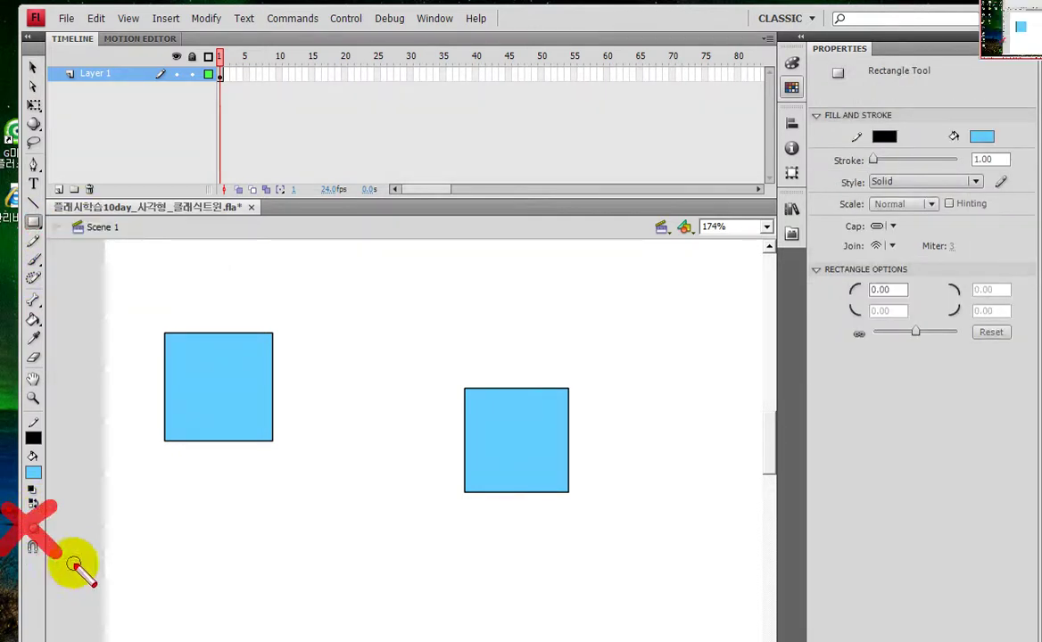
pyautogui.moveTo(216, 312)
pyautogui.mouseDown()
pyautogui.moveTo(162, 331)
pyautogui.moveTo(132, 384)
pyautogui.mouseUp()
pyautogui.moveTo(502, 305)
pyautogui.mouseDown()
pyautogui.moveTo(521, 366)
pyautogui.moveTo(482, 305)
pyautogui.mouseUp()
pyautogui.moveTo(135, 507); pyautogui.dragTo(187, 432)
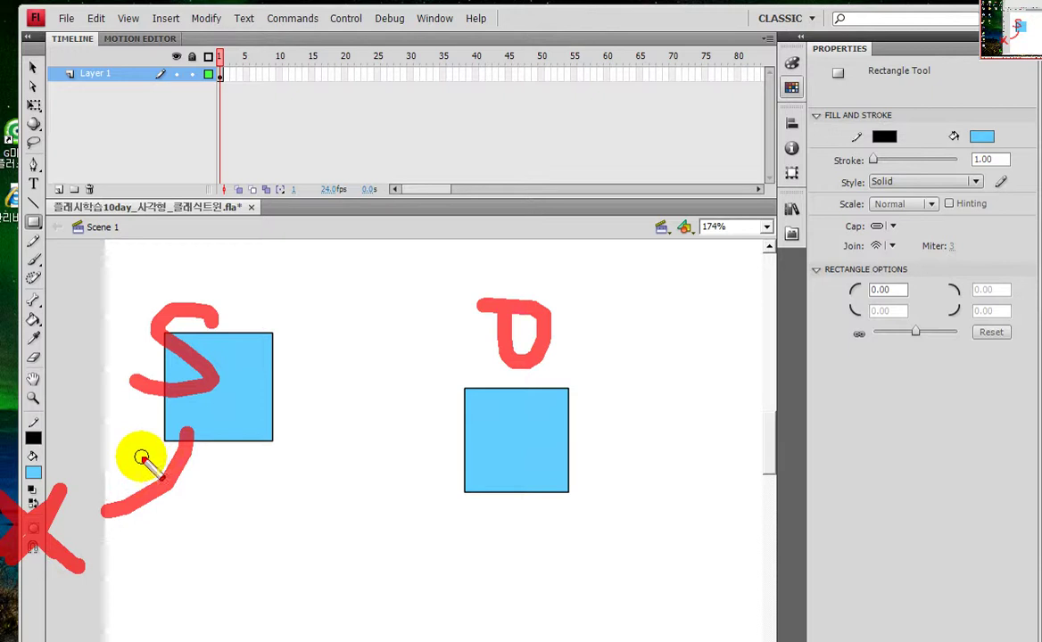
pyautogui.press('Escape')
# Step: Pull two opposite corners off the regular square and bend its upper and lower edges inward with the Selection tool
pyautogui.click(32, 66)
pyautogui.moveTo(141, 302)
pyautogui.mouseDown()
pyautogui.moveTo(194, 365)
pyautogui.moveTo(160, 305)
pyautogui.mouseUp()
pyautogui.moveTo(287, 461); pyautogui.dragTo(214, 512)
pyautogui.moveTo(236, 334); pyautogui.dragTo(228, 374)
pyautogui.moveTo(198, 441); pyautogui.dragTo(205, 404)
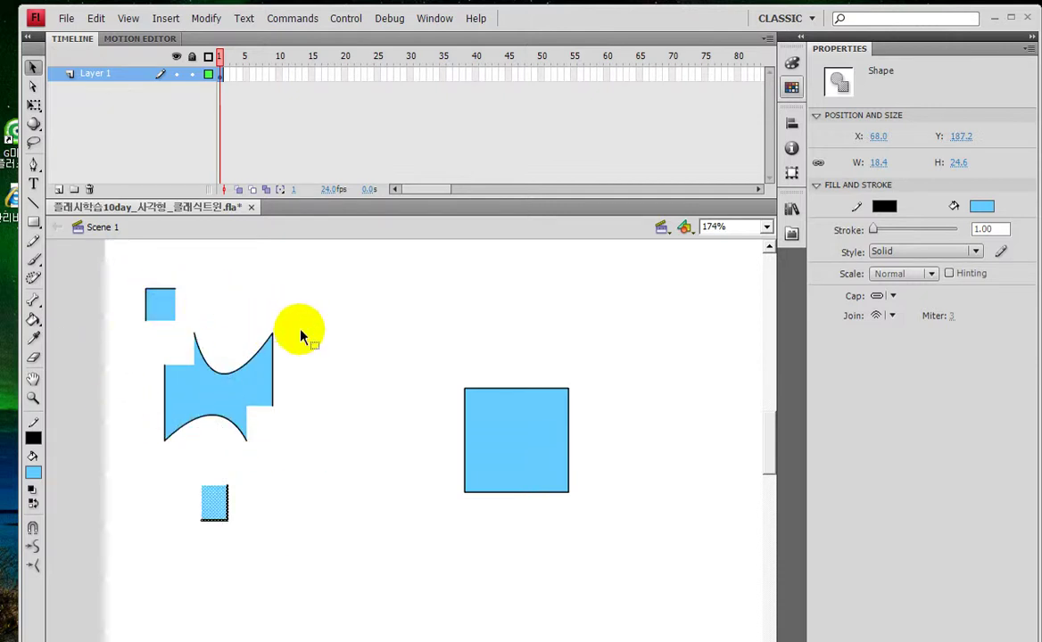
# Step: Deselect the cut-off piece and shift the primitive square slightly upward to about X 259, Y 77
pyautogui.click(508, 347)
pyautogui.click(32, 67)
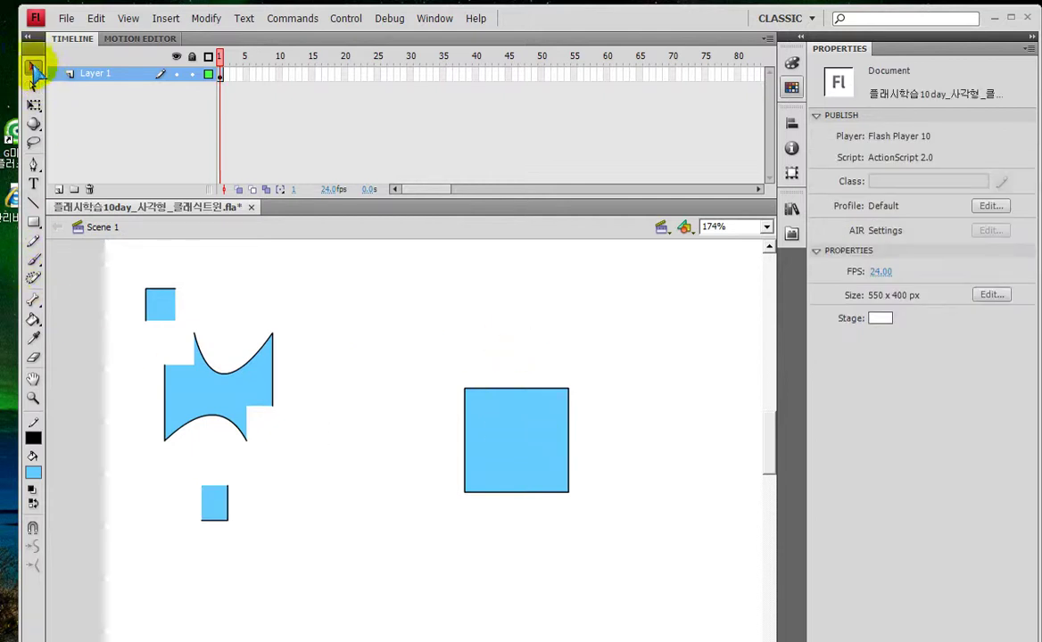
pyautogui.moveTo(532, 465); pyautogui.dragTo(486, 439)
pyautogui.hotkey('ctrl', 'z')
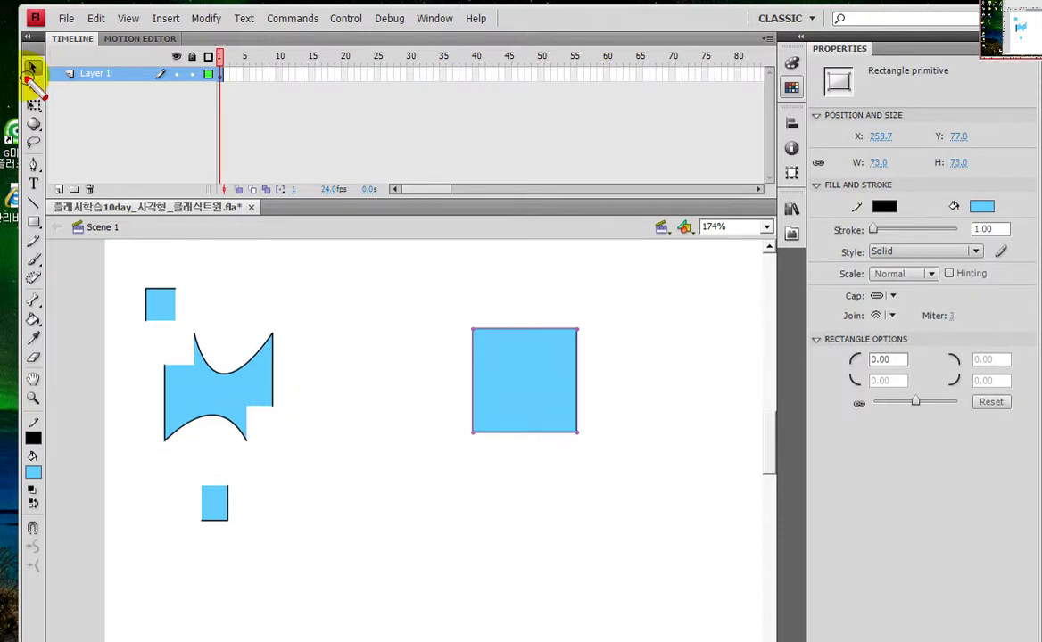
pyautogui.moveTo(567, 442)
pyautogui.mouseDown()
pyautogui.moveTo(572, 479)
pyautogui.moveTo(548, 437)
pyautogui.mouseUp()
pyautogui.moveTo(600, 373)
pyautogui.mouseDown()
pyautogui.moveTo(619, 493)
pyautogui.moveTo(622, 434)
pyautogui.moveTo(624, 547)
pyautogui.moveTo(749, 446)
pyautogui.moveTo(757, 486)
pyautogui.mouseUp()
pyautogui.moveTo(781, 383); pyautogui.dragTo(825, 455)
pyautogui.moveTo(751, 417); pyautogui.dragTo(834, 425)
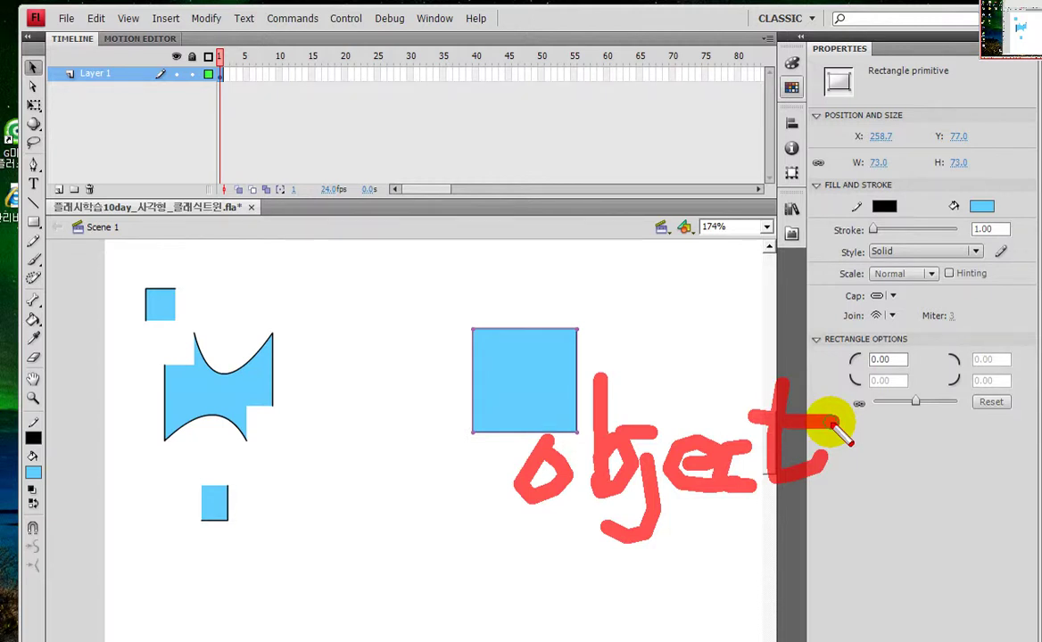
pyautogui.moveTo(541, 335)
pyautogui.mouseDown()
pyautogui.moveTo(659, 261)
pyautogui.moveTo(640, 321)
pyautogui.mouseUp()
pyautogui.moveTo(703, 249)
pyautogui.mouseDown()
pyautogui.moveTo(700, 312)
pyautogui.moveTo(719, 283)
pyautogui.moveTo(687, 314)
pyautogui.mouseUp()
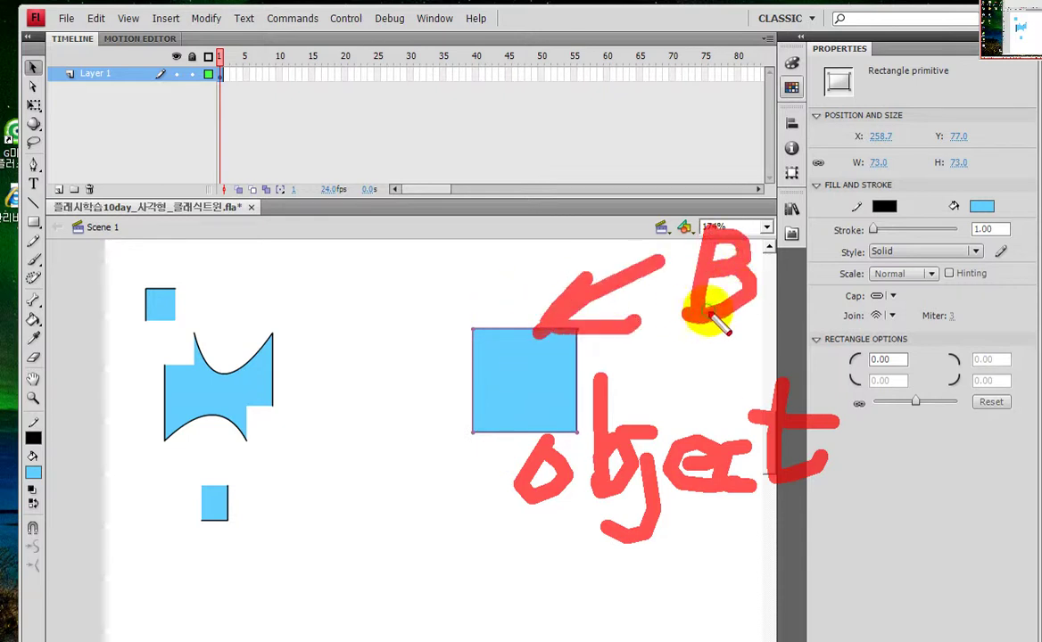
pyautogui.press('Escape')
# Step: Delete all pieces of the deformed regular square and choose the Rectangle Primitive tool
pyautogui.moveTo(116, 261); pyautogui.dragTo(314, 556)
pyautogui.press('Delete')
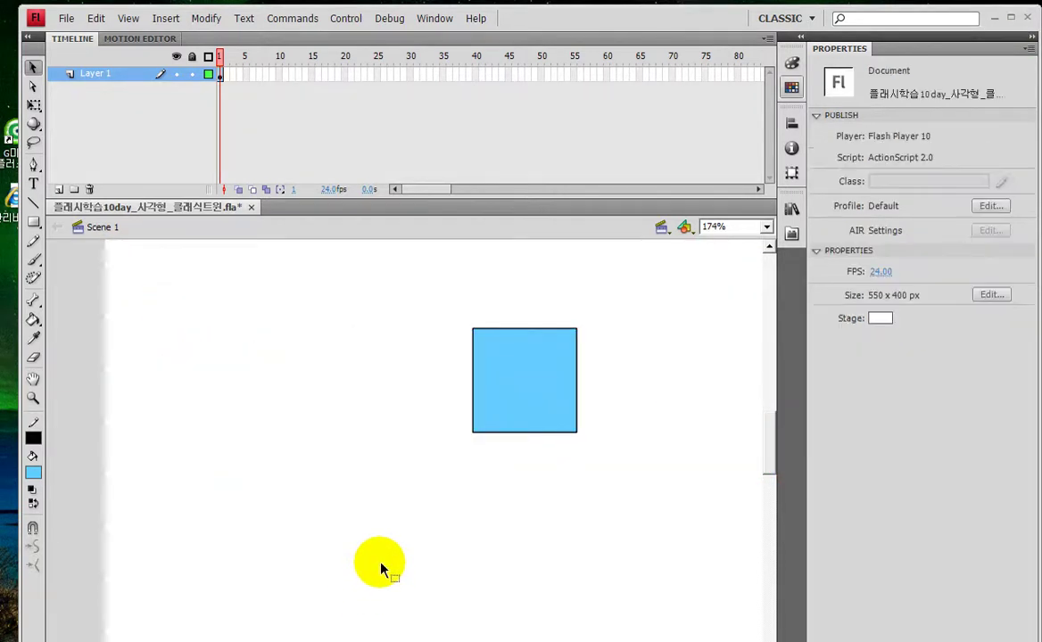
pyautogui.click(34, 222)
pyautogui.moveTo(34, 222); pyautogui.dragTo(56, 260)
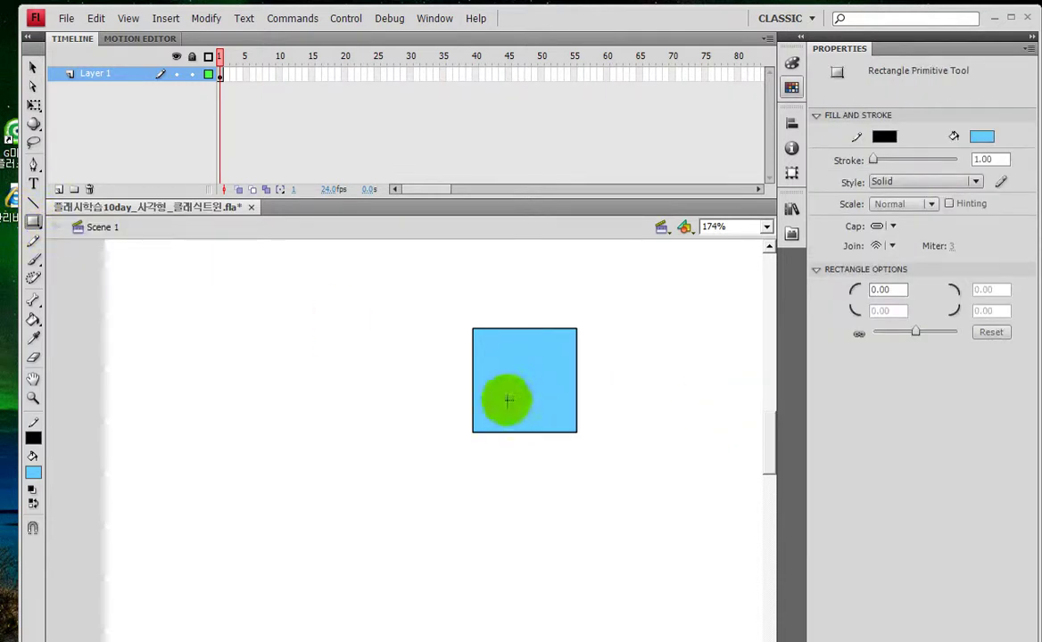
# Step: Move the remaining primitive square to about X 188, Y 110 and round all its corners to a radius of 11.65
pyautogui.click(33, 68)
pyautogui.moveTo(533, 393)
pyautogui.mouseDown()
pyautogui.moveTo(365, 431)
pyautogui.moveTo(426, 428)
pyautogui.mouseUp()
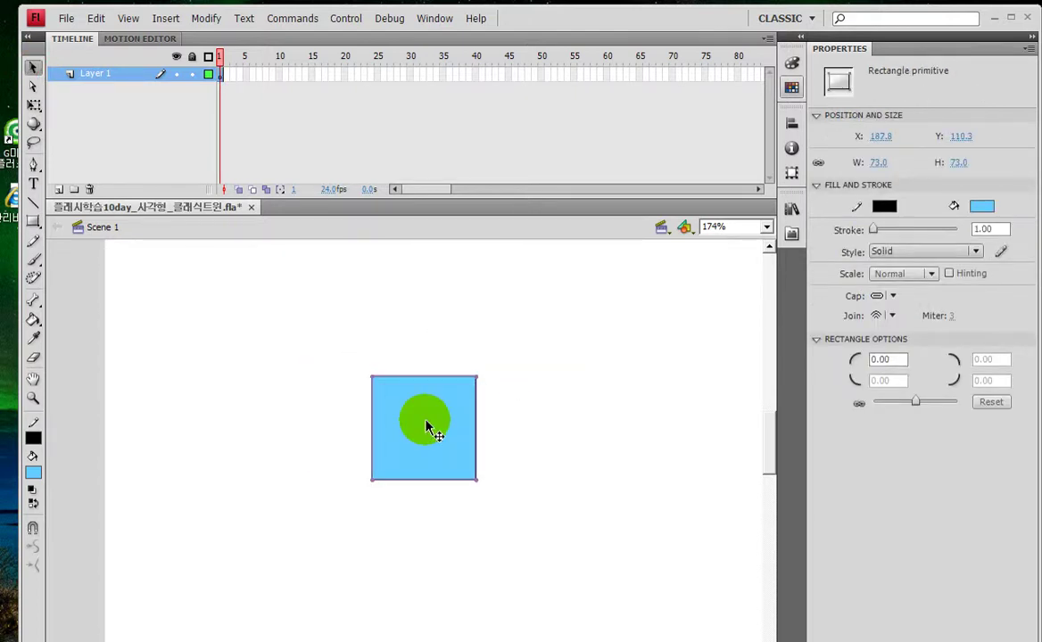
pyautogui.moveTo(915, 402)
pyautogui.mouseDown()
pyautogui.moveTo(930, 401)
pyautogui.moveTo(895, 402)
pyautogui.moveTo(930, 410)
pyautogui.moveTo(899, 419)
pyautogui.moveTo(942, 412)
pyautogui.moveTo(892, 415)
pyautogui.moveTo(947, 417)
pyautogui.moveTo(896, 416)
pyautogui.moveTo(921, 413)
pyautogui.mouseUp()
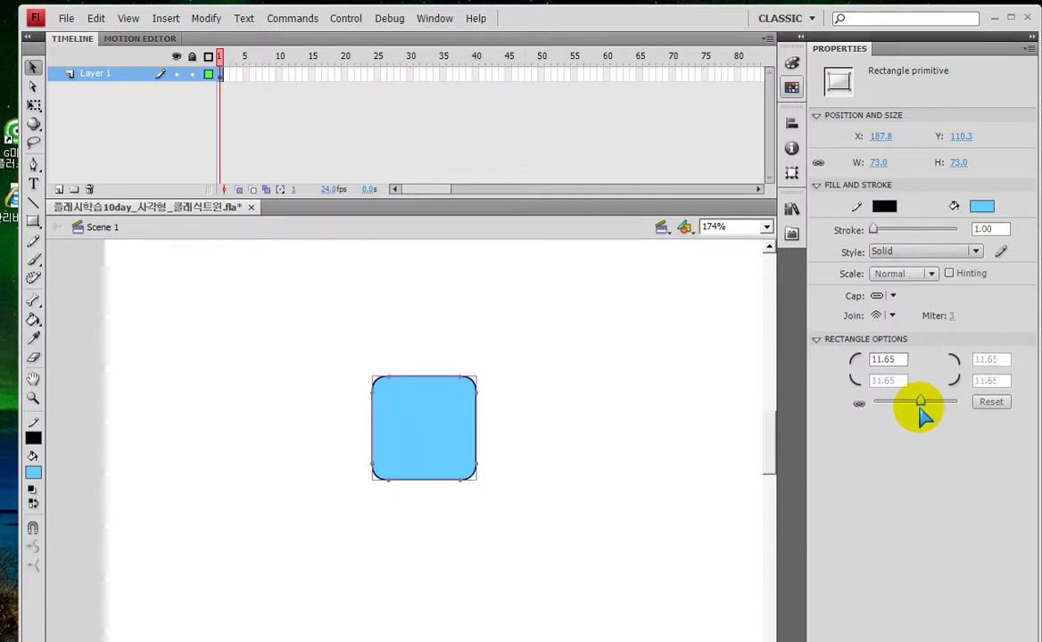
pyautogui.click(1001, 421)
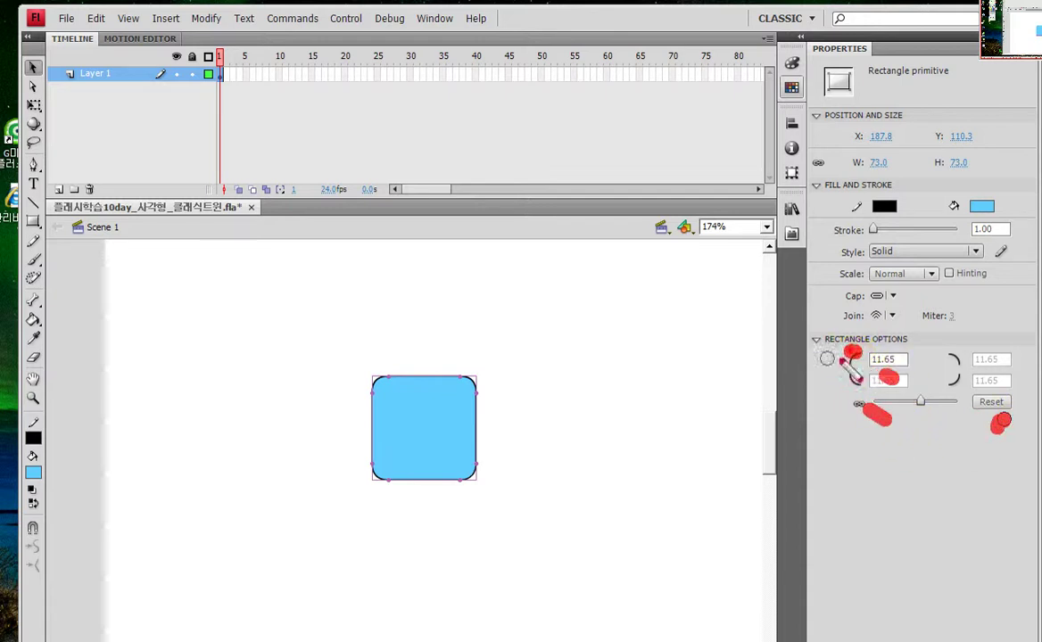
pyautogui.moveTo(963, 352)
pyautogui.mouseDown()
pyautogui.moveTo(954, 419)
pyautogui.moveTo(965, 360)
pyautogui.mouseUp()
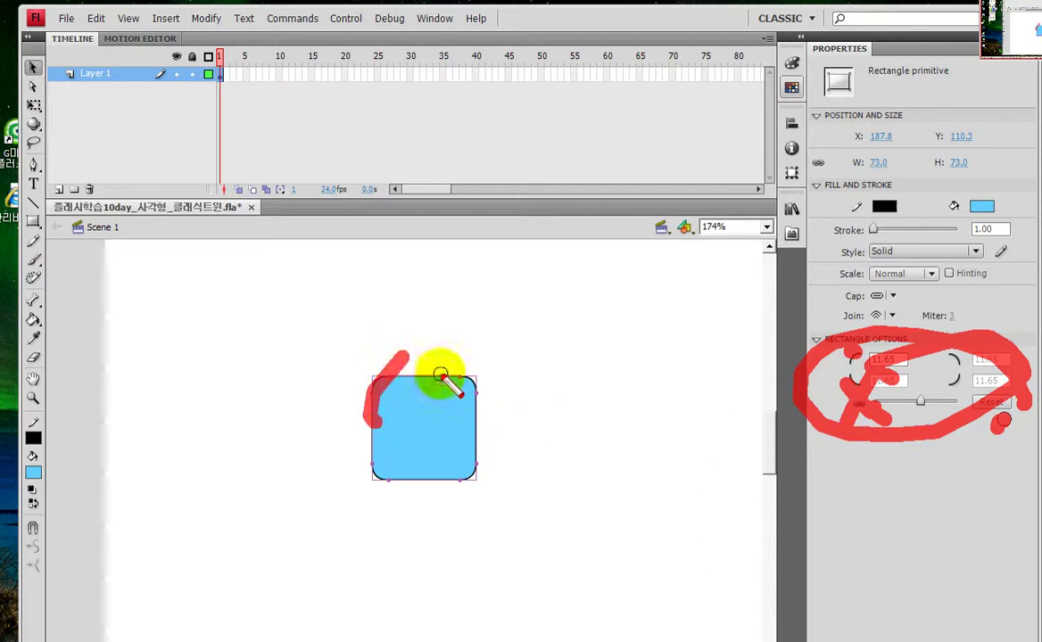
pyautogui.moveTo(385, 480); pyautogui.dragTo(430, 483)
pyautogui.moveTo(476, 420)
pyautogui.mouseDown()
pyautogui.moveTo(478, 453)
pyautogui.moveTo(426, 489)
pyautogui.mouseUp()
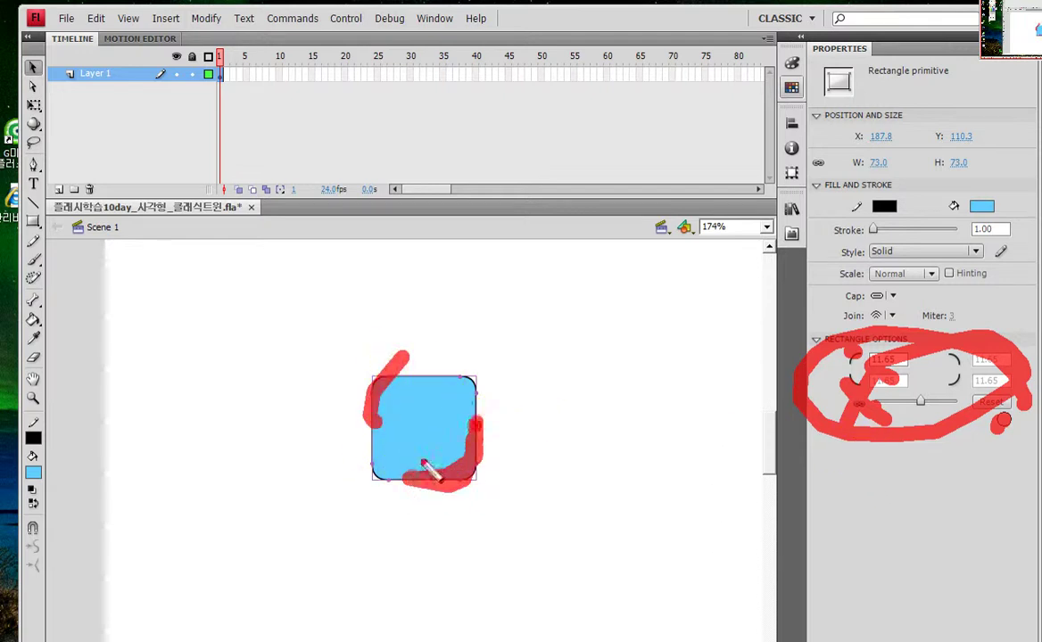
pyautogui.moveTo(441, 367); pyautogui.dragTo(484, 419)
pyautogui.moveTo(930, 383); pyautogui.dragTo(856, 357)
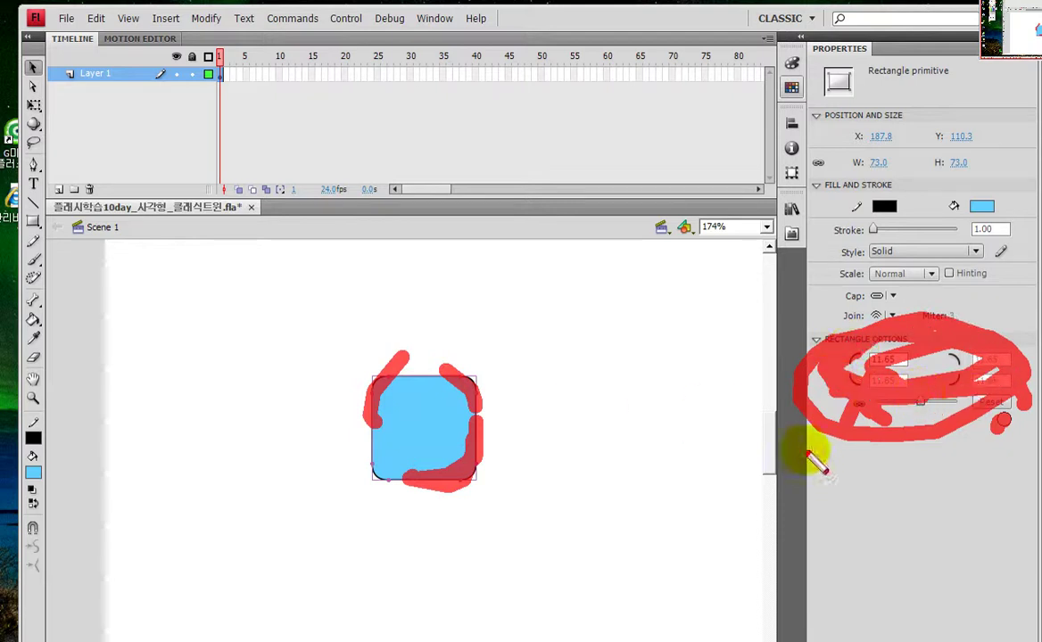
pyautogui.moveTo(860, 419); pyautogui.dragTo(831, 444)
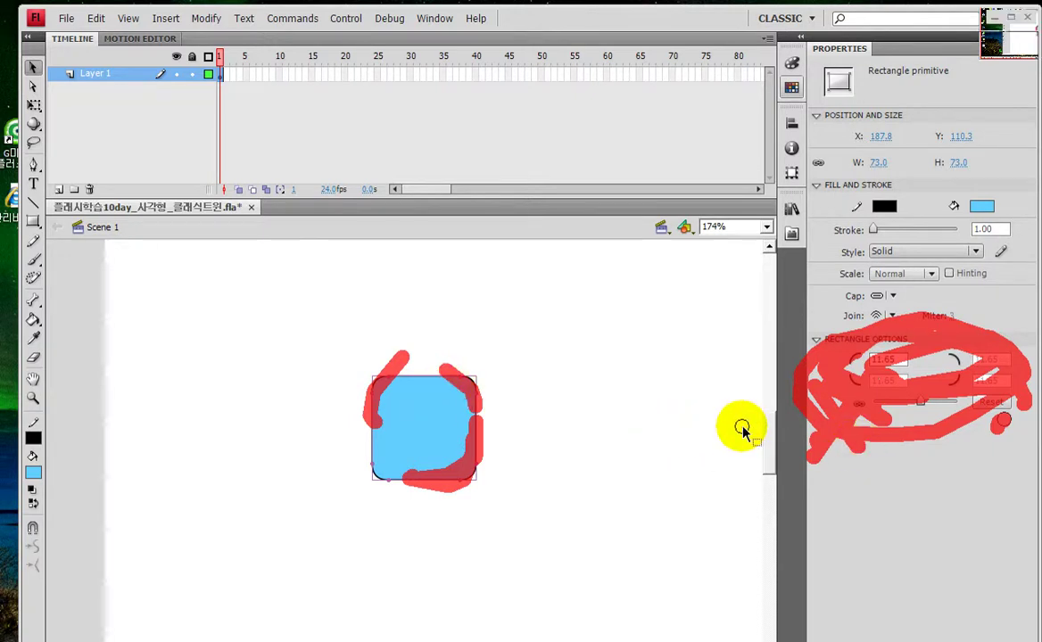
pyautogui.press('Escape')
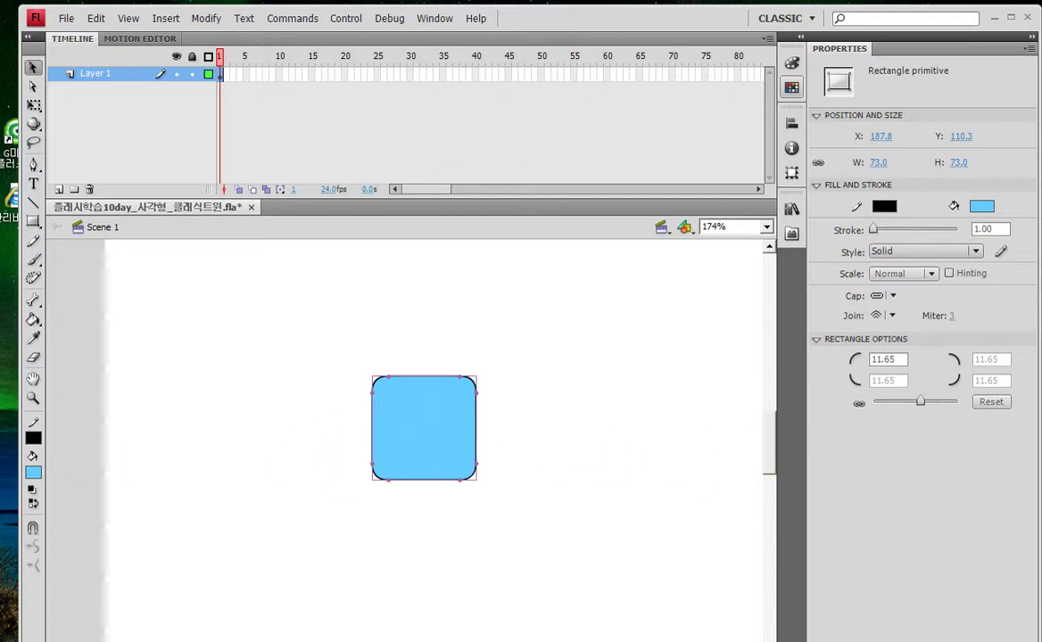
pyautogui.click(31, 68)
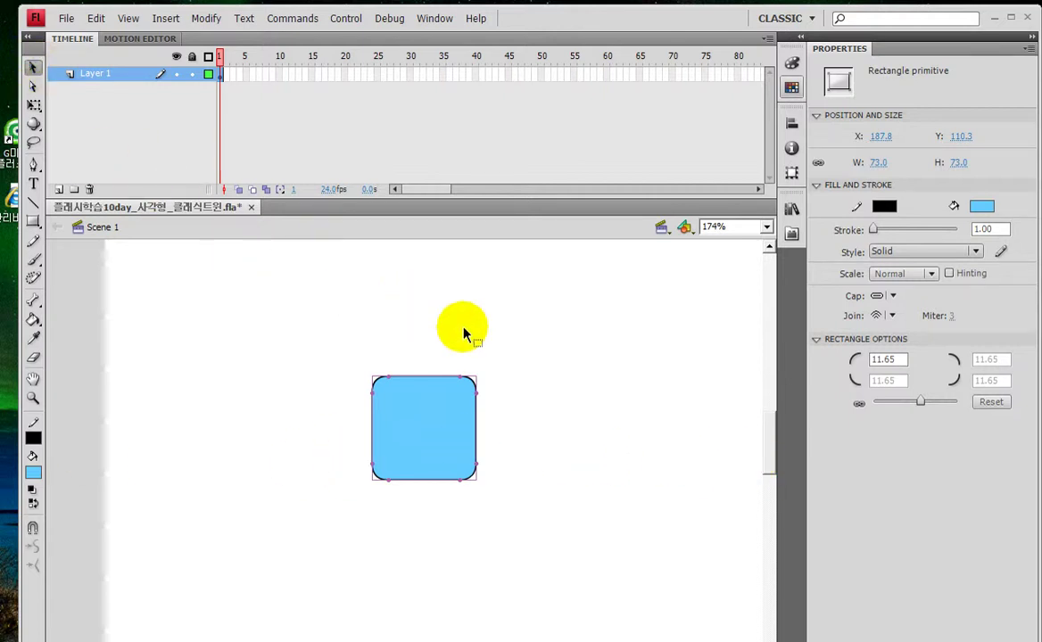
pyautogui.moveTo(865, 432)
pyautogui.mouseDown()
pyautogui.moveTo(811, 368)
pyautogui.moveTo(891, 327)
pyautogui.moveTo(1034, 339)
pyautogui.moveTo(1034, 411)
pyautogui.moveTo(870, 433)
pyautogui.mouseUp()
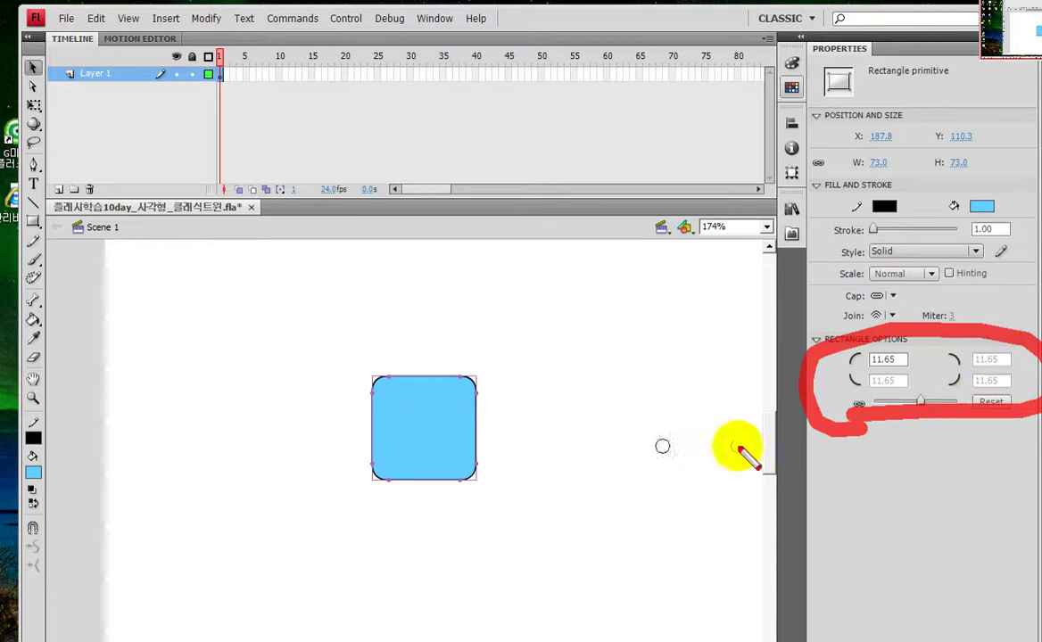
pyautogui.press('Escape')
pyautogui.click(415, 442)
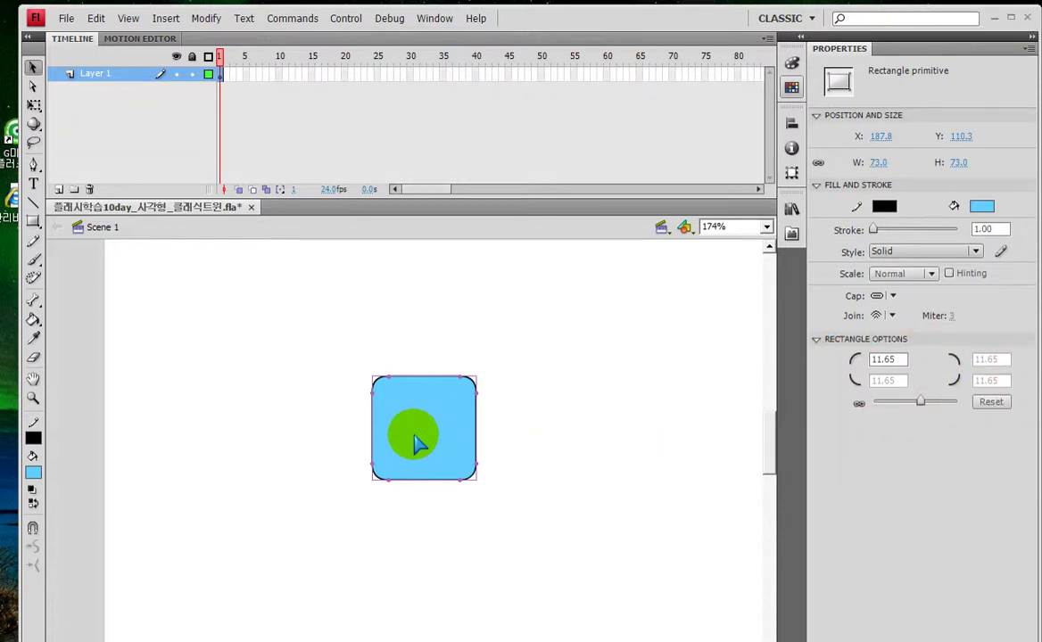
# Step: Move the rounded square to about X 36, Y 55 and convert it to a Graphic symbol named 둥근사각형
pyautogui.hotkey('ctrl', '-')
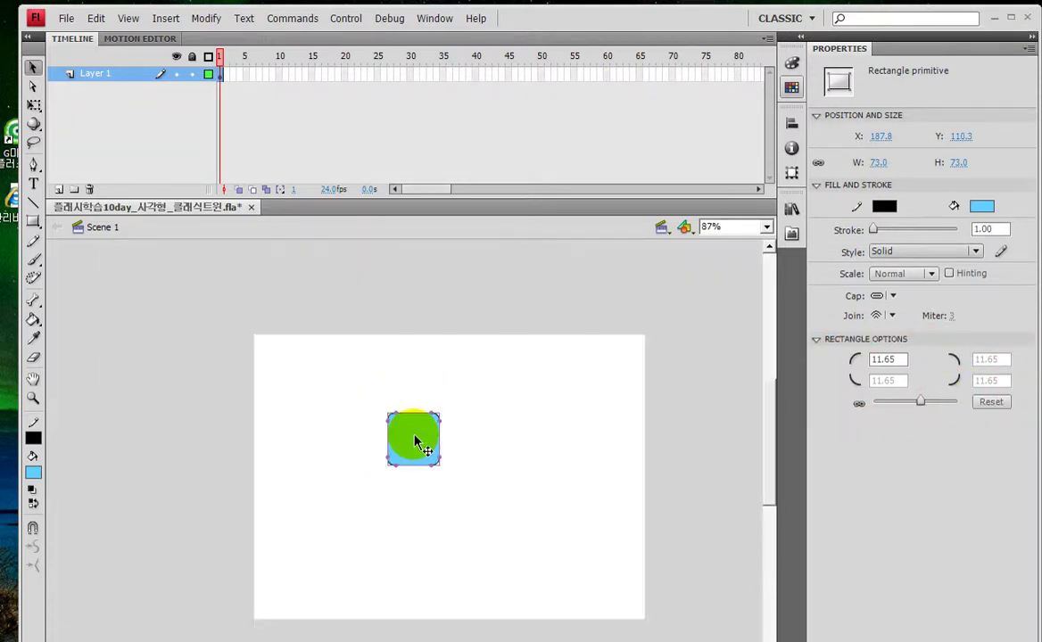
pyautogui.moveTo(405, 439); pyautogui.dragTo(306, 412)
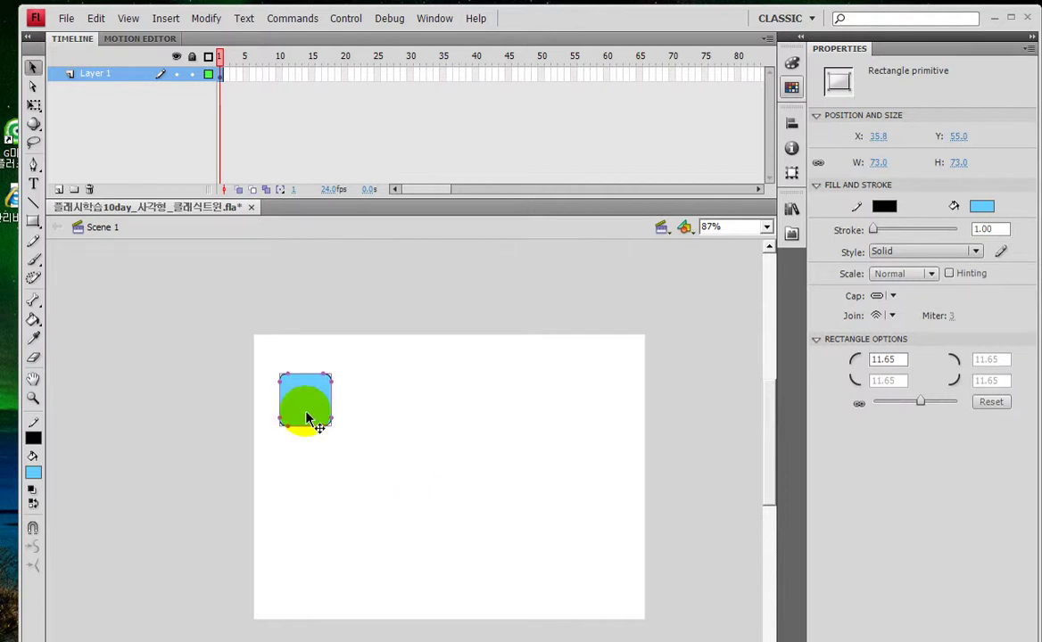
pyautogui.press('F8')
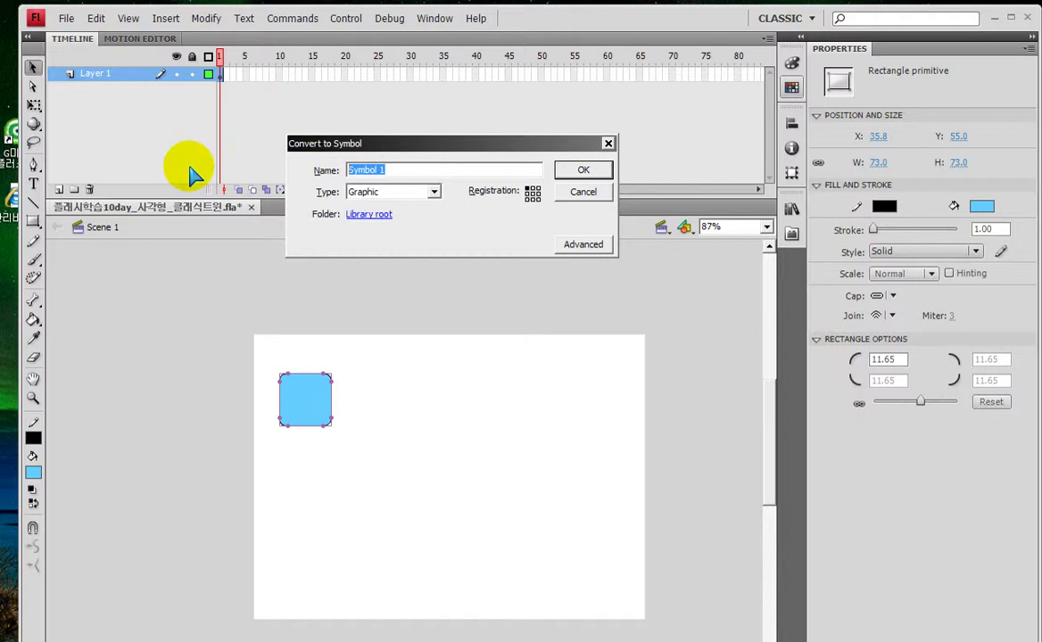
pyautogui.write('e')
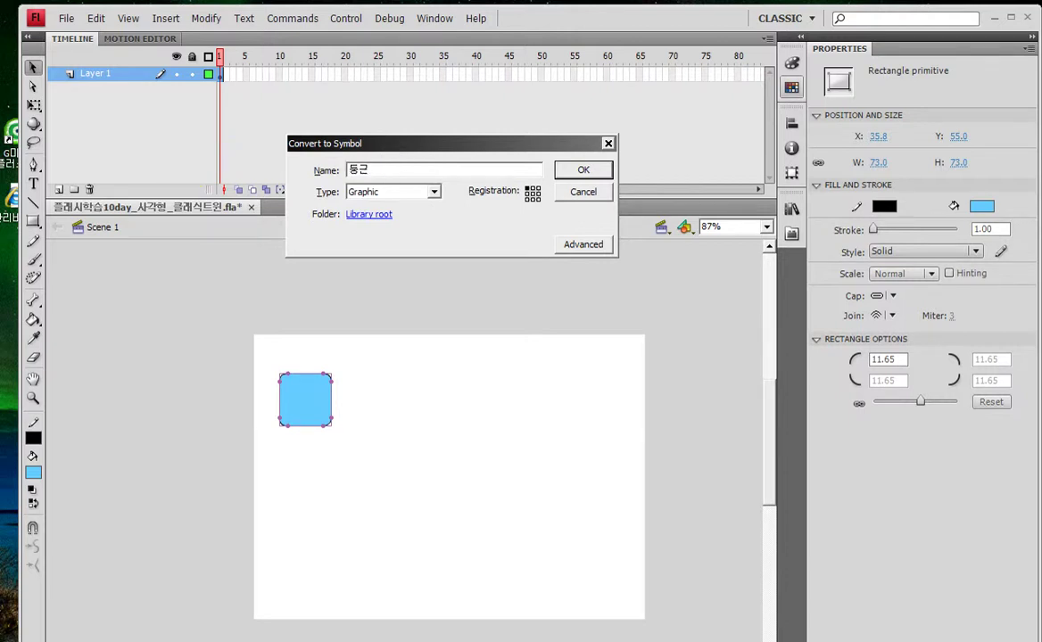
pyautogui.write('둥근사각형')
pyautogui.press('Return')
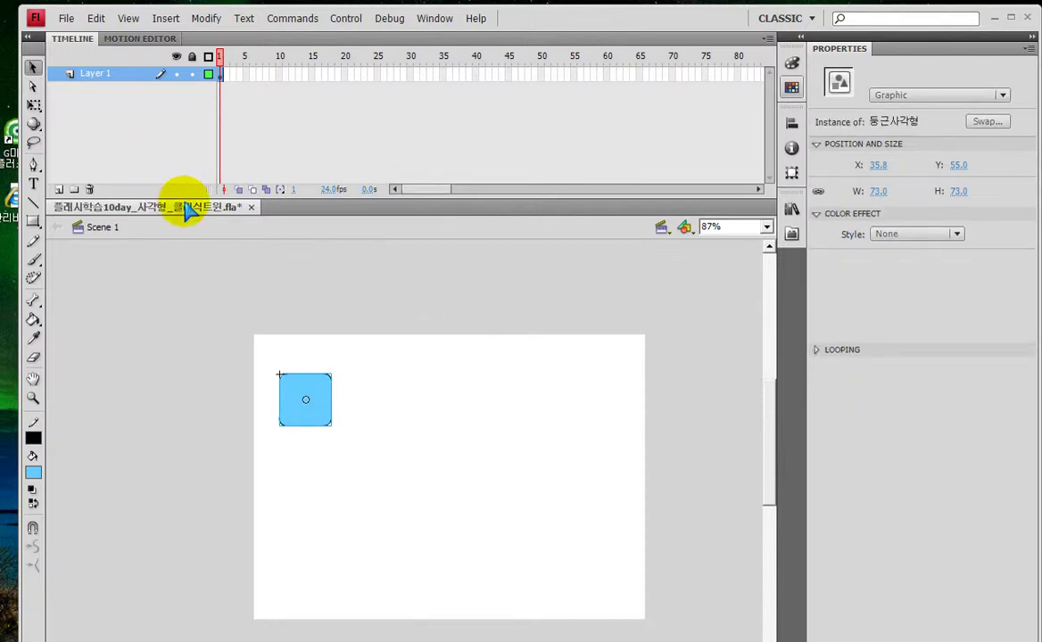
# Step: Reposition the rounded square instance and align it to the stage's left edge at about Y 79
pyautogui.moveTo(306, 401); pyautogui.dragTo(336, 414)
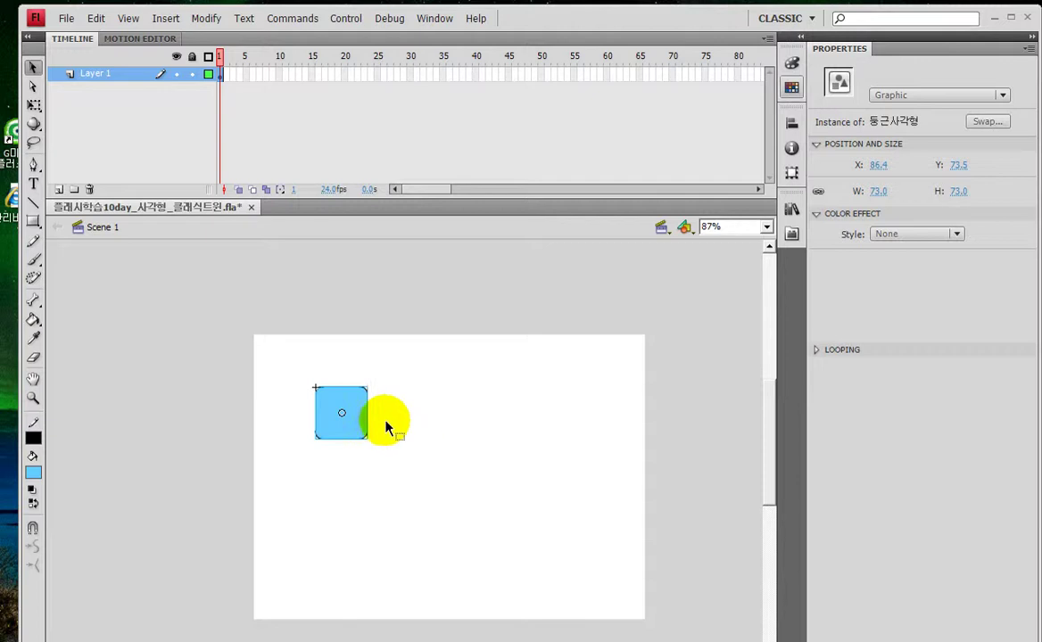
pyautogui.moveTo(344, 415); pyautogui.dragTo(284, 437)
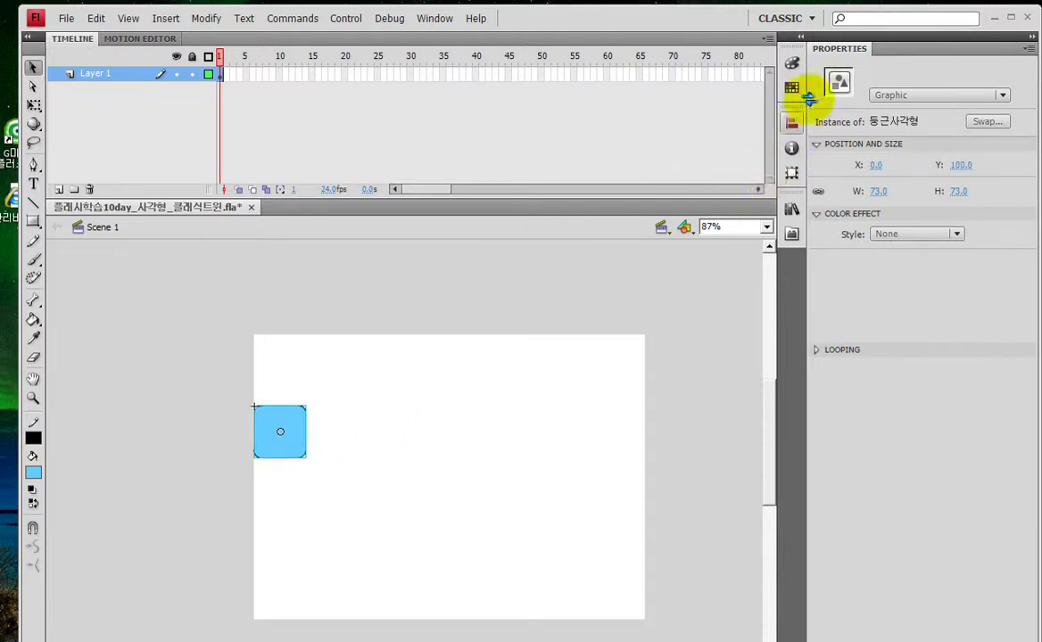
pyautogui.click(791, 122)
pyautogui.moveTo(303, 421); pyautogui.dragTo(336, 406)
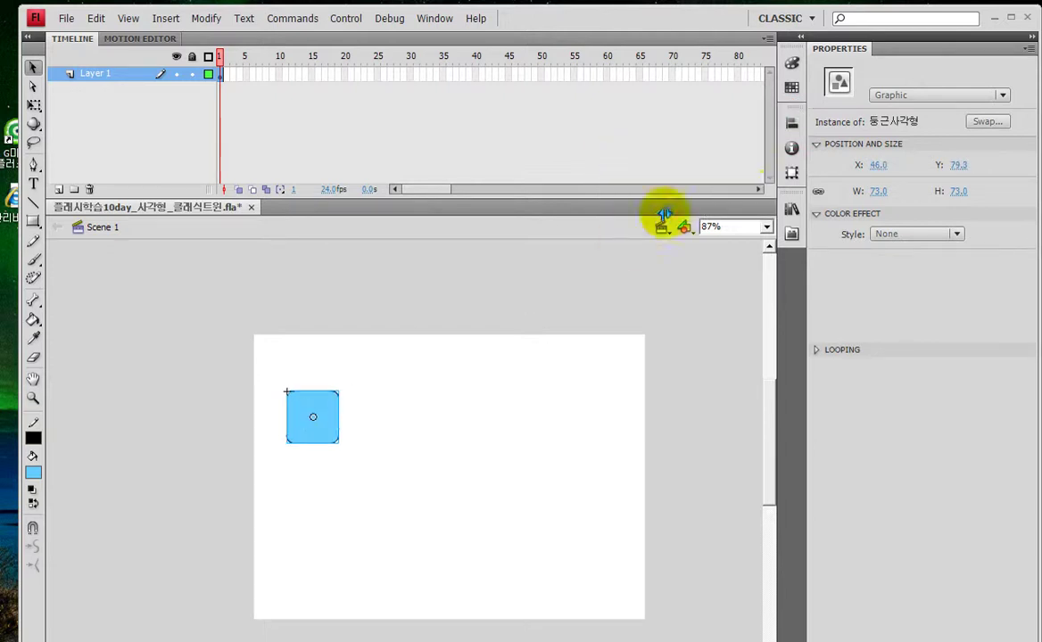
pyautogui.click(791, 122)
pyautogui.click(618, 151)
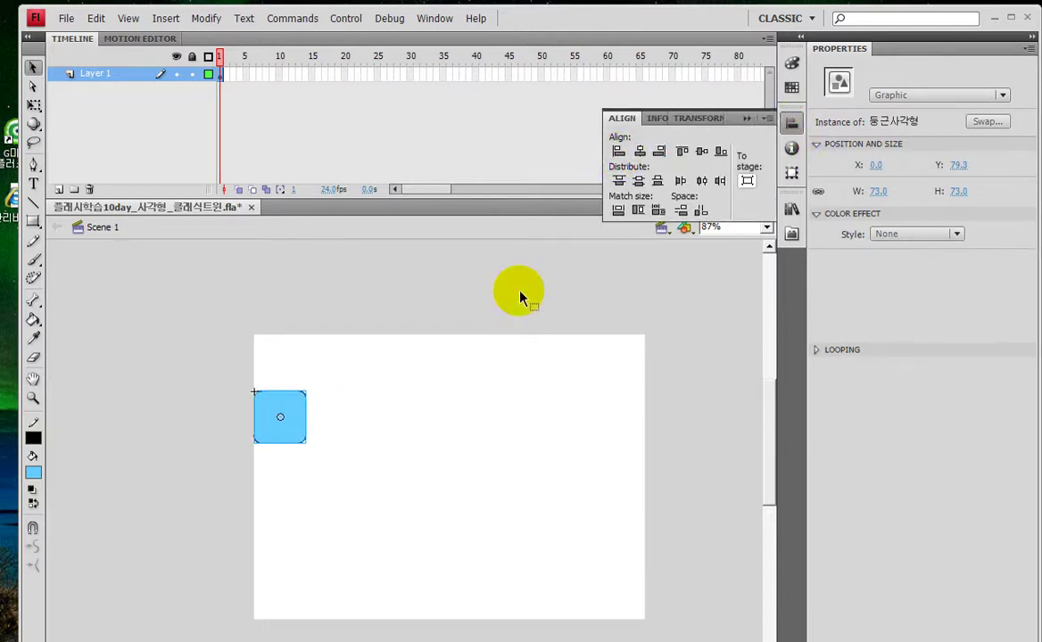
pyautogui.click(748, 118)
# Step: Check the document's library for the rounded square symbol
pyautogui.click(791, 208)
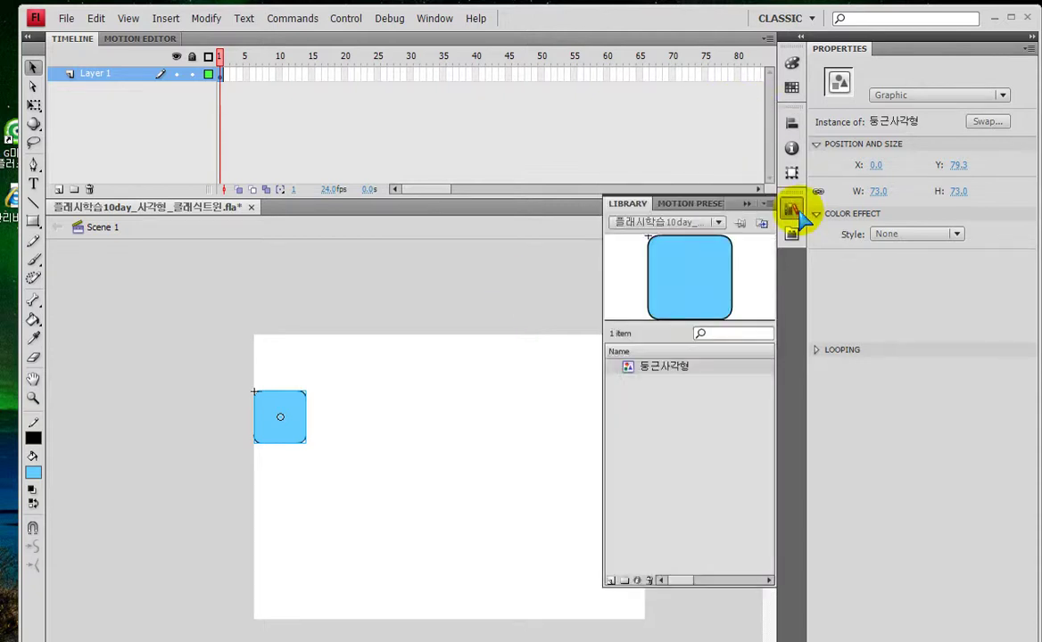
pyautogui.click(746, 204)
pyautogui.click(265, 125)
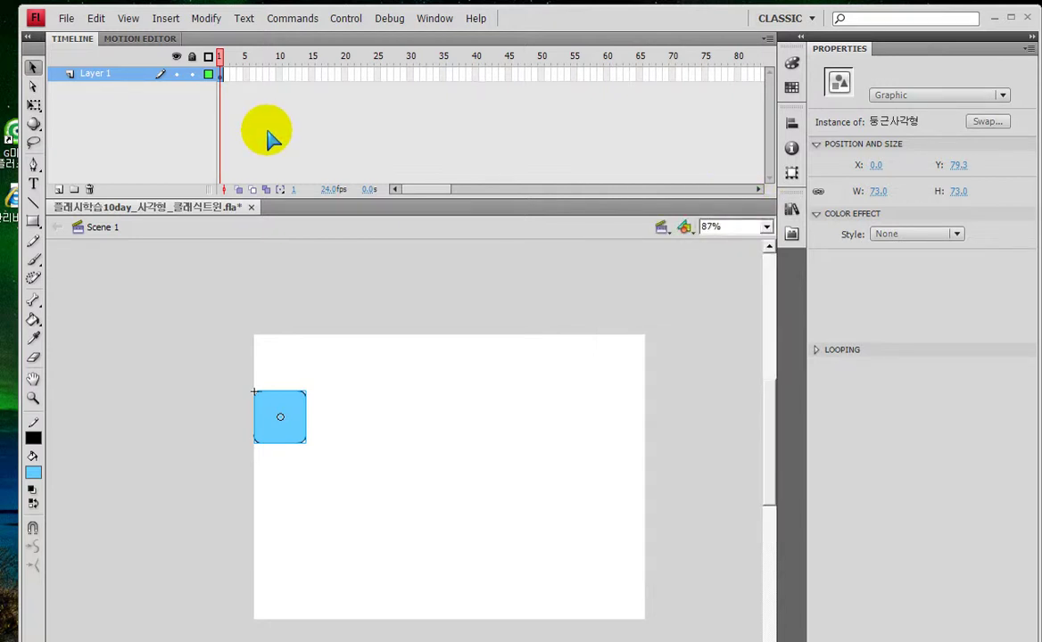
# Step: Insert a keyframe at frame 15 and align the square there to the stage's top edge at about X 332
pyautogui.click(313, 75)
pyautogui.press('F5')
pyautogui.click(291, 417)
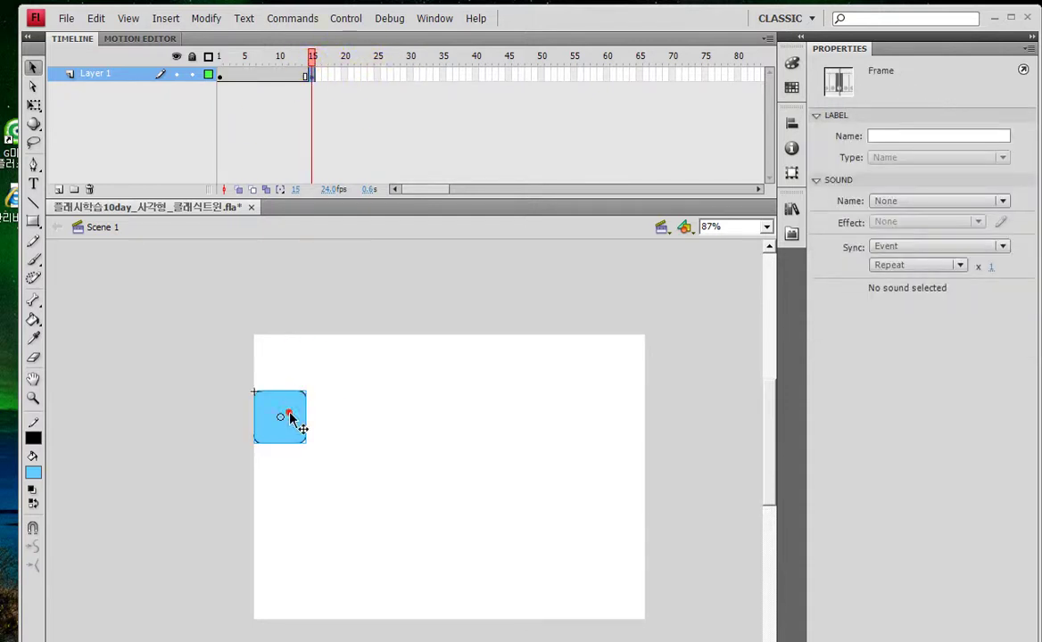
pyautogui.moveTo(452, 367); pyautogui.dragTo(525, 361)
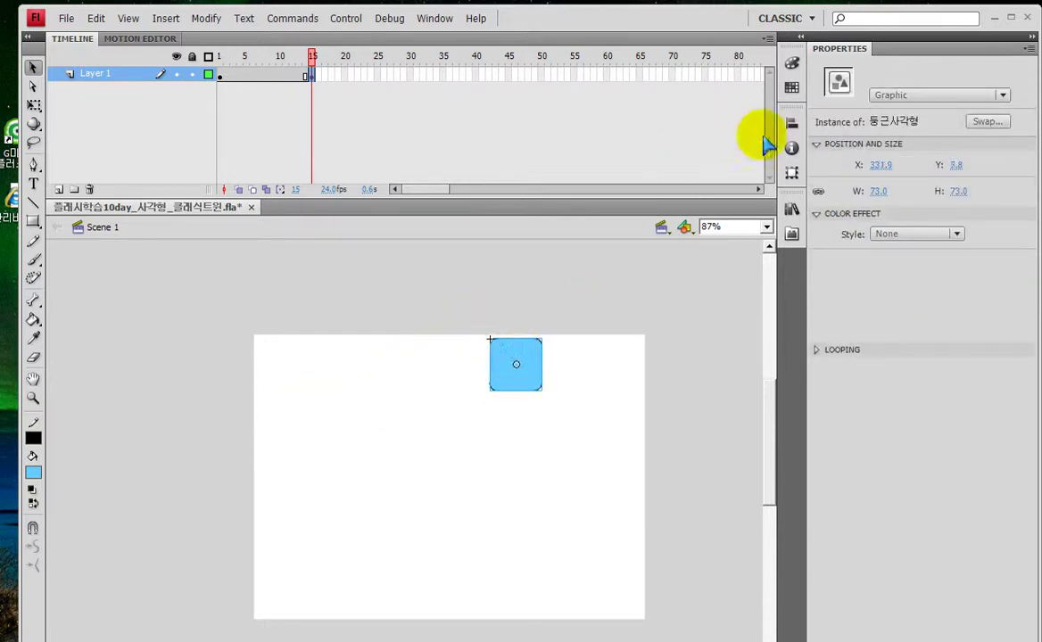
pyautogui.click(792, 122)
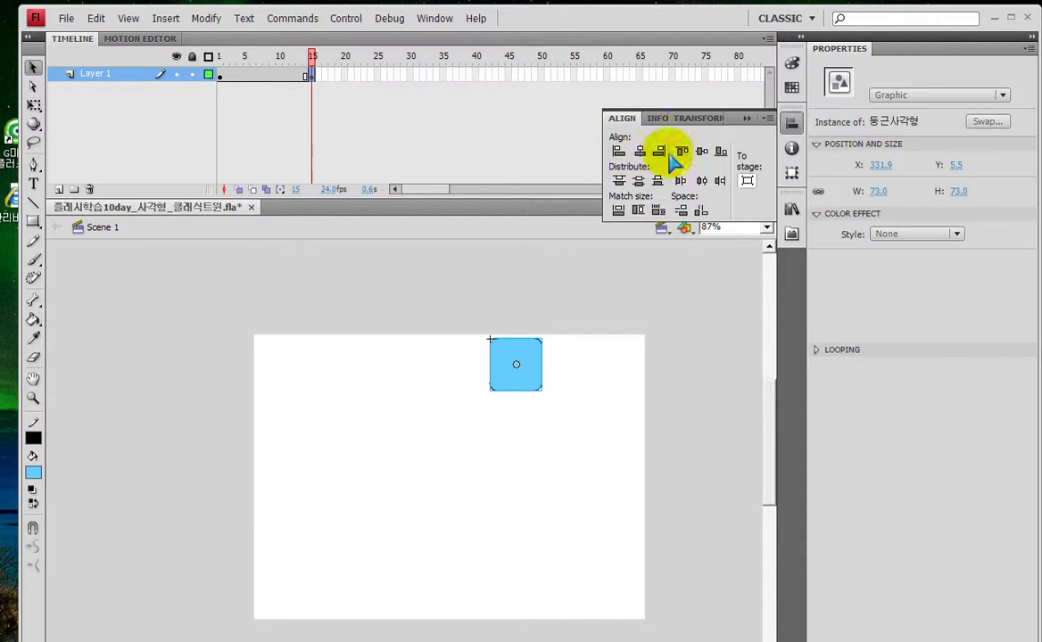
# Step: Insert a keyframe at frame 25 and align the square there to the stage's right edge at about Y 104
pyautogui.click(381, 76)
pyautogui.press('F6')
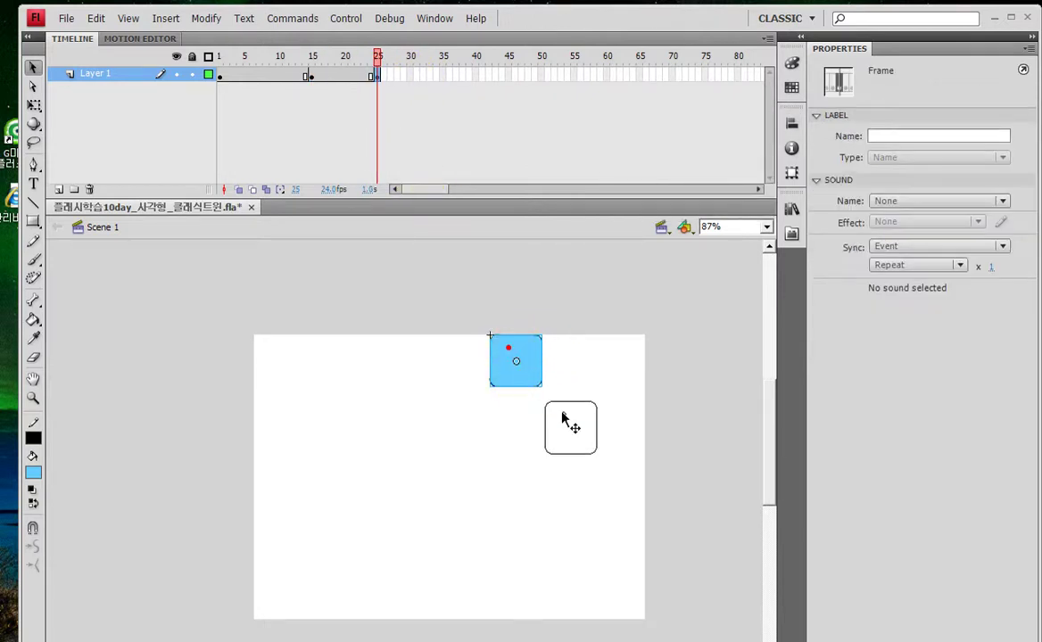
pyautogui.moveTo(533, 382); pyautogui.dragTo(600, 456)
pyautogui.click(791, 122)
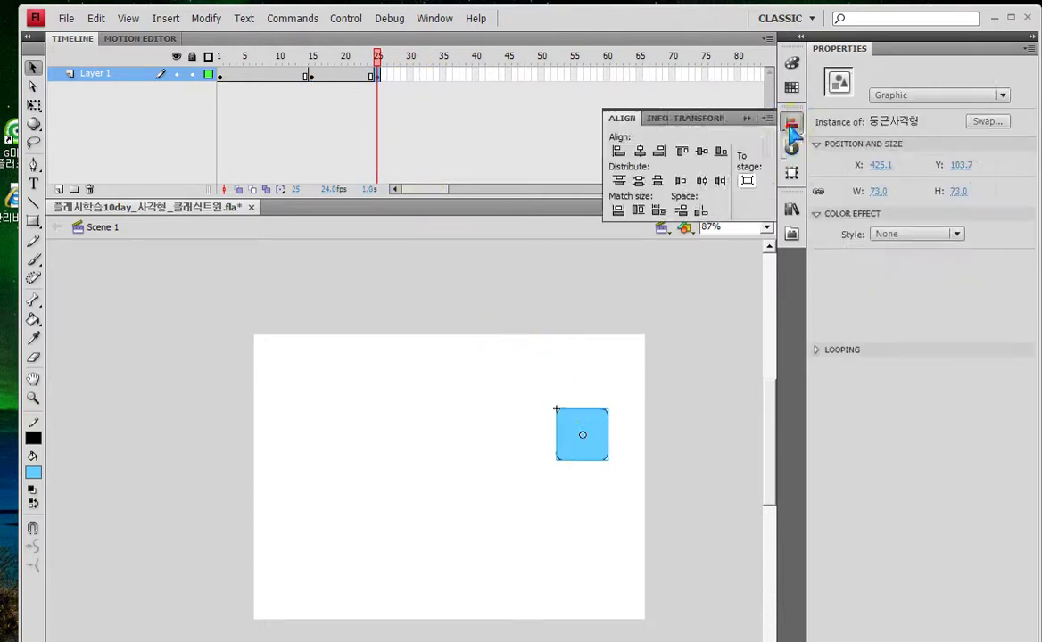
pyautogui.click(660, 151)
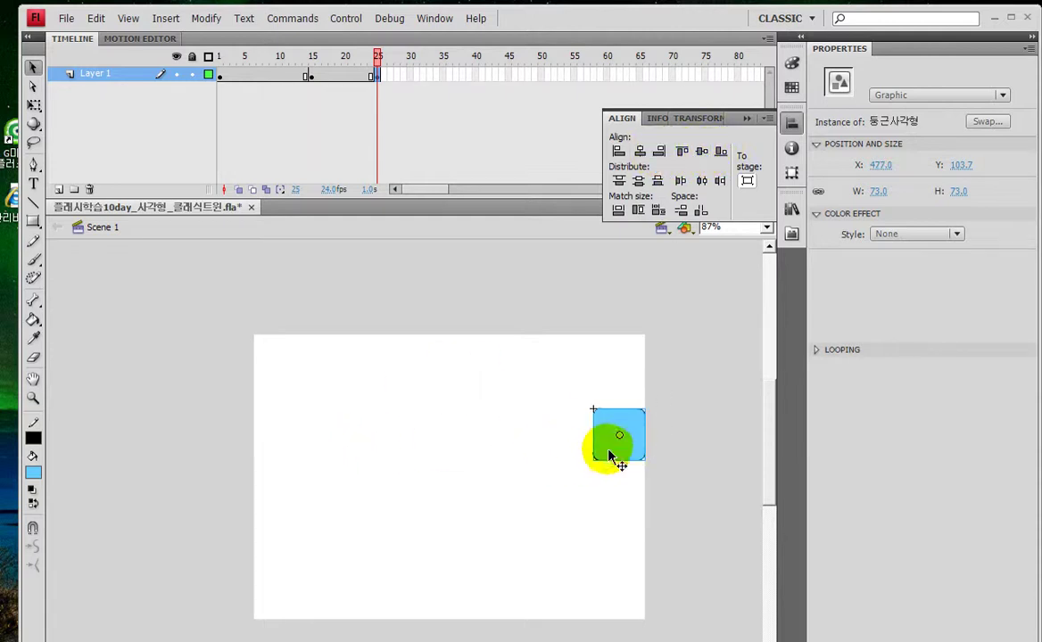
# Step: Insert a keyframe at frame 45 and align the square there to the stage's bottom edge at about X 287
pyautogui.click(509, 78)
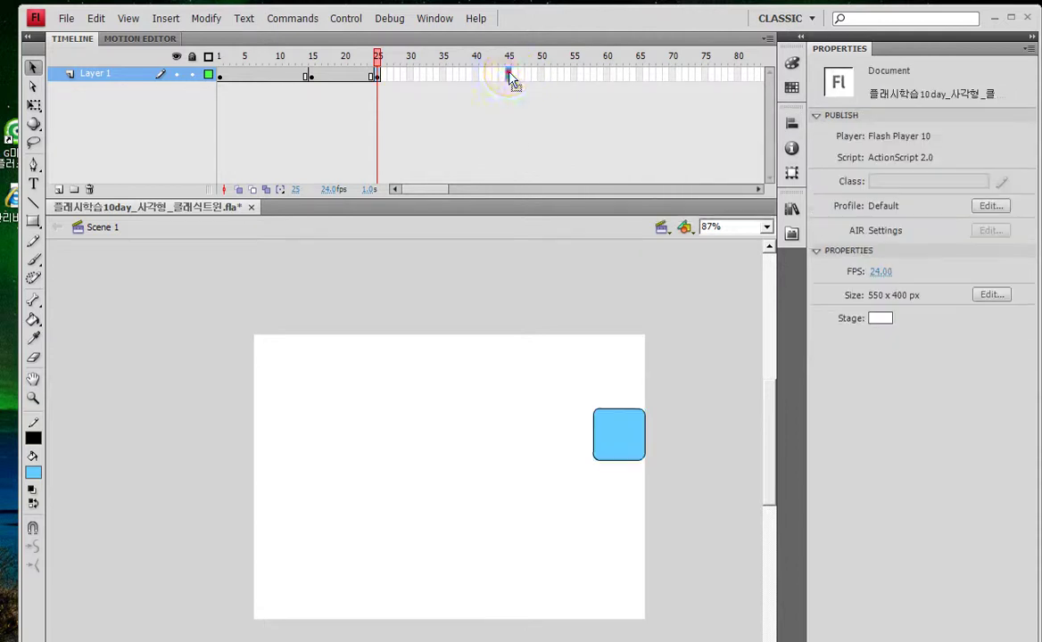
pyautogui.press('F6')
pyautogui.moveTo(639, 441); pyautogui.dragTo(504, 543)
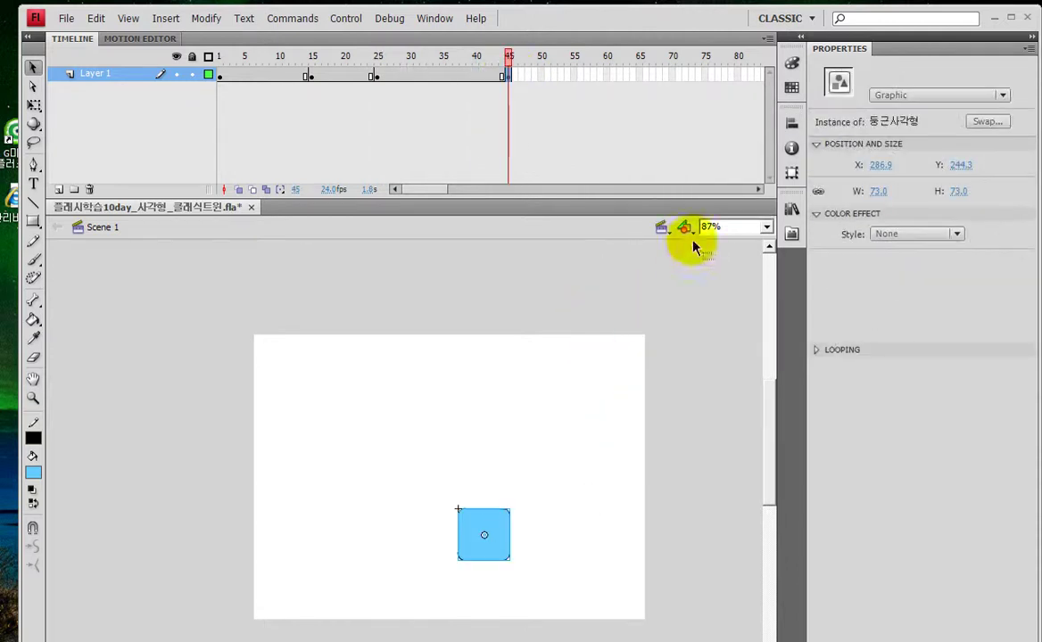
pyautogui.click(792, 122)
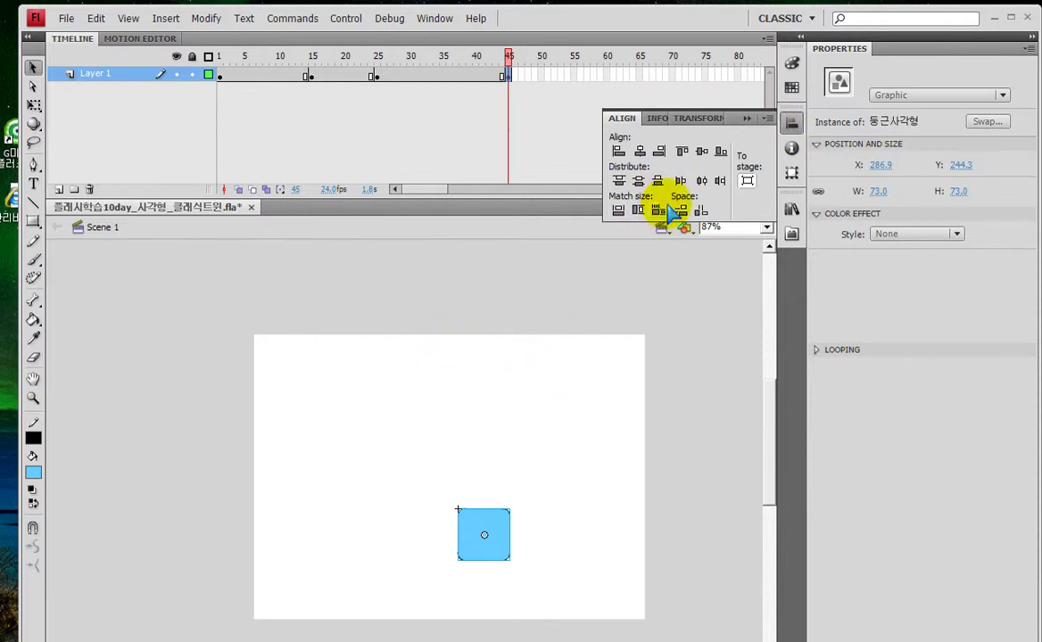
pyautogui.click(720, 151)
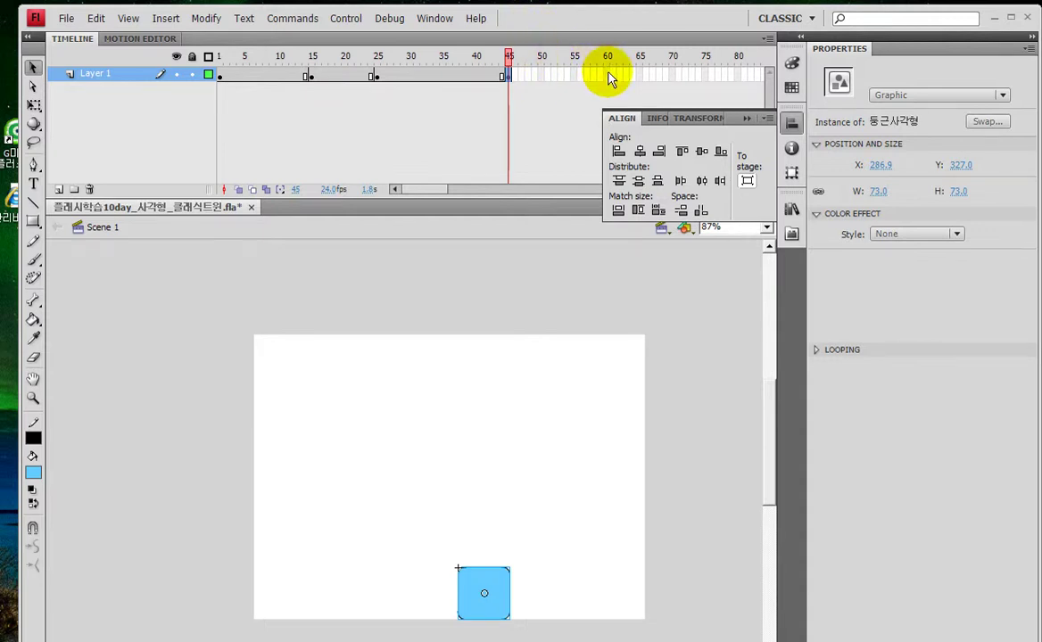
# Step: Copy the square from frame 1 and paste it in place on a new blank keyframe at frame 60
pyautogui.click(218, 75)
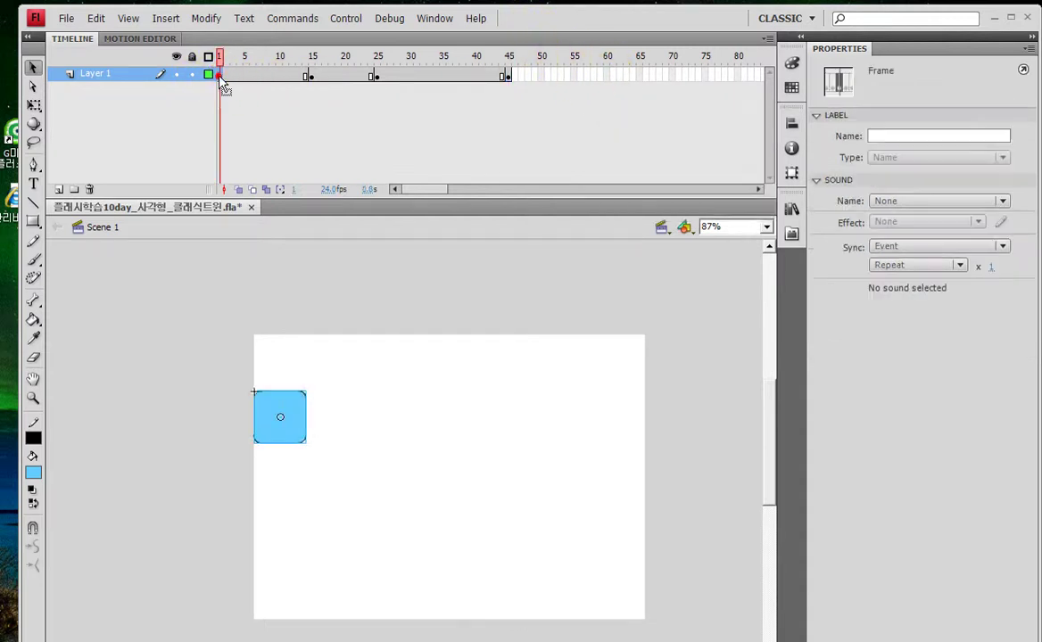
pyautogui.click(608, 74)
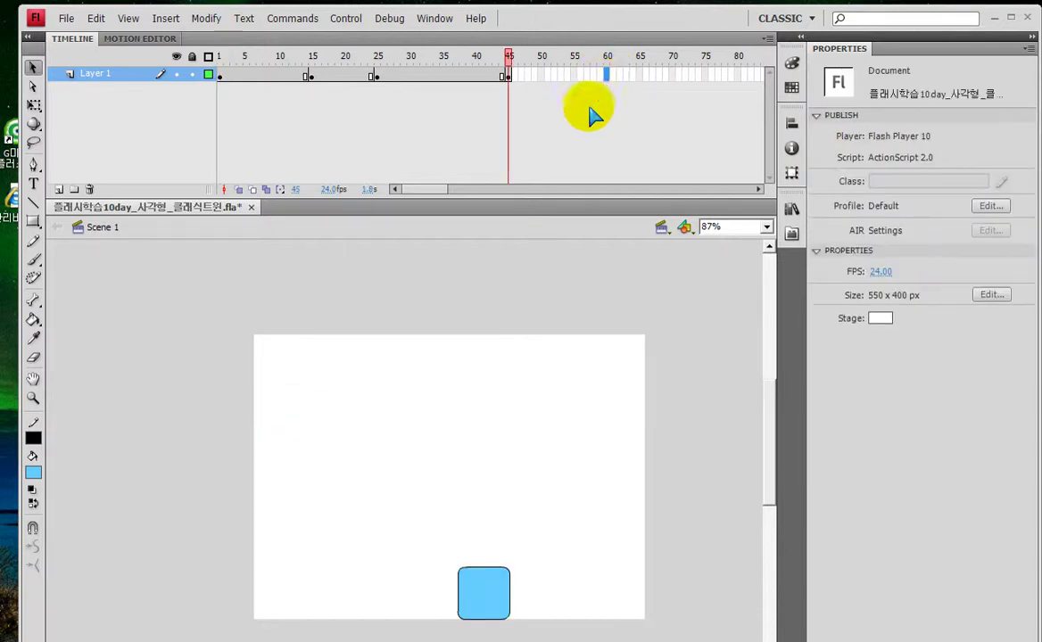
pyautogui.click(220, 74)
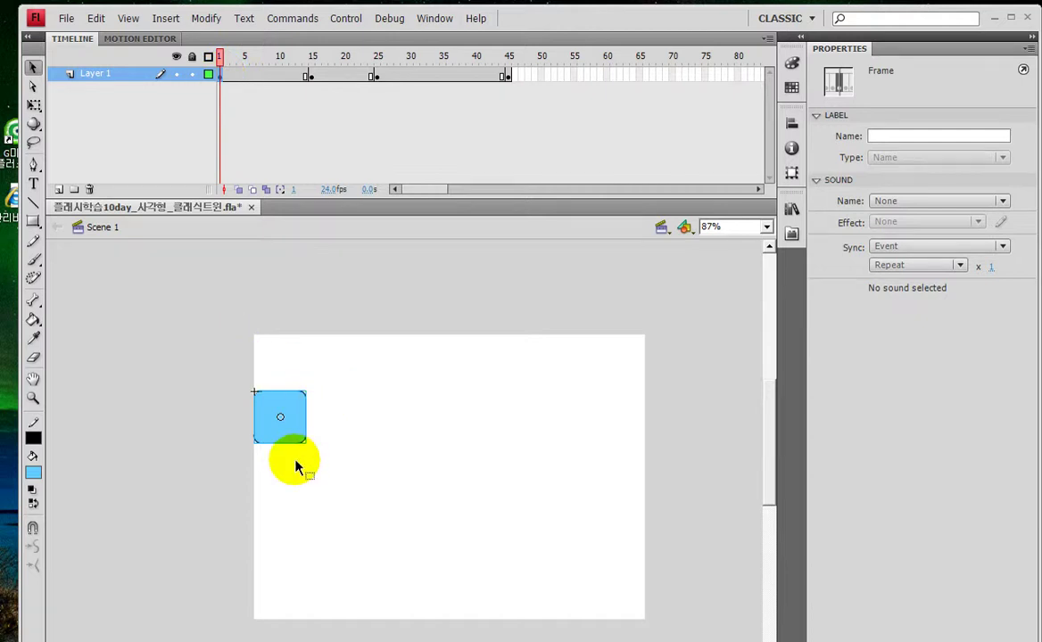
pyautogui.click(607, 75)
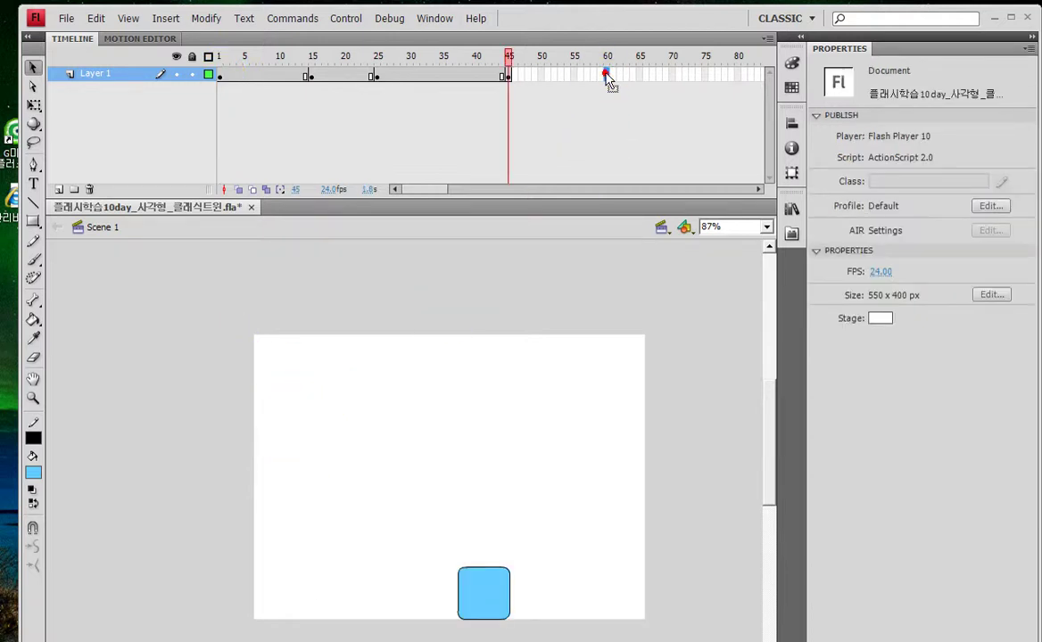
pyautogui.press('F7')
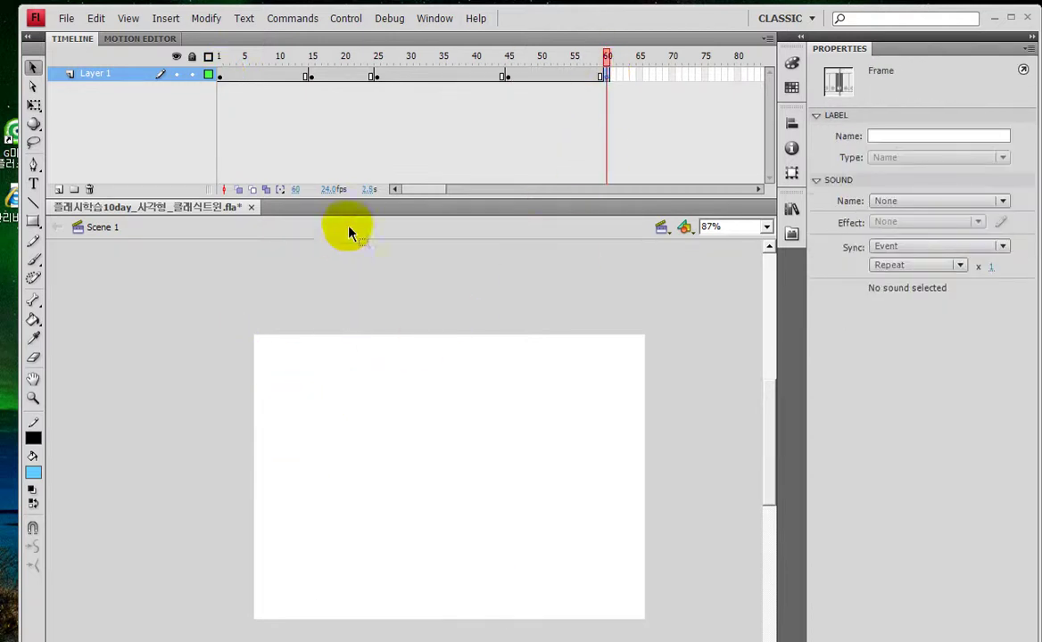
pyautogui.click(95, 20)
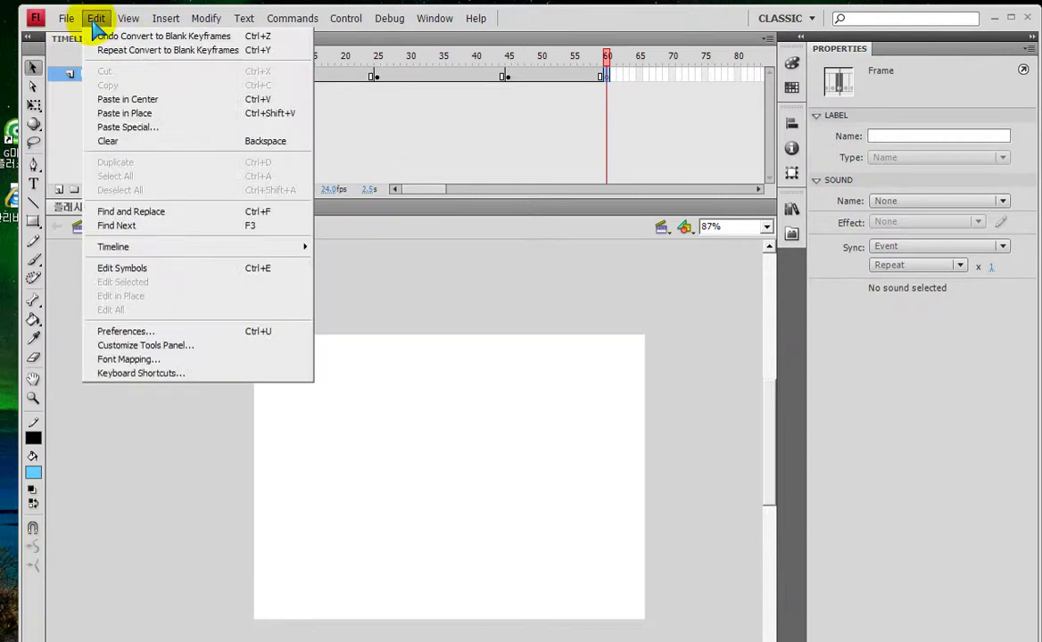
pyautogui.click(141, 114)
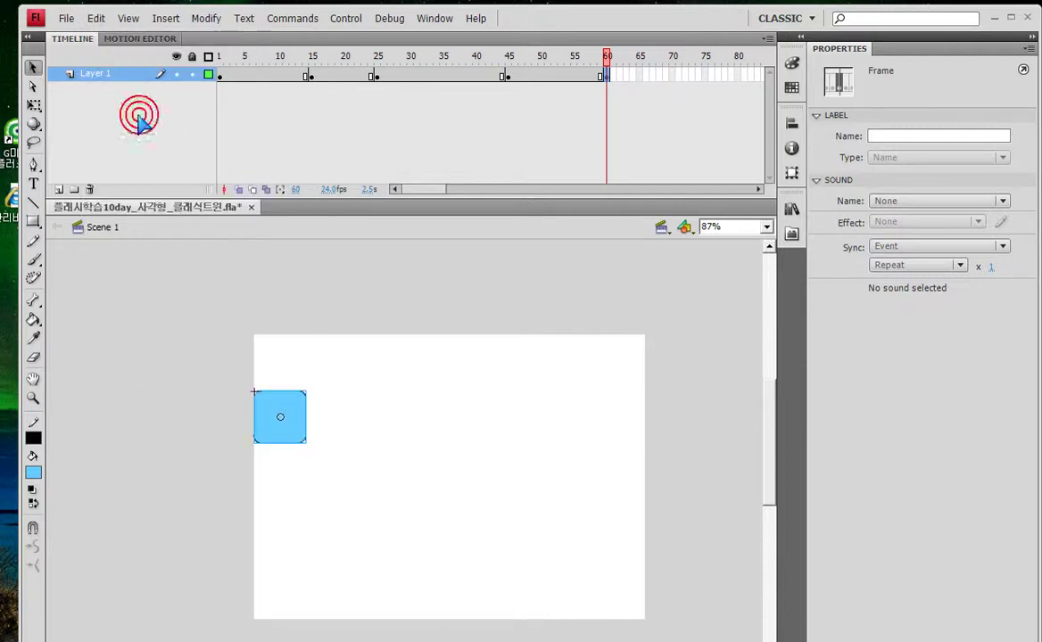
# Step: Create classic tweens across all keyframe spans from frame 1 to frame 60 and test the movie
pyautogui.moveTo(251, 71); pyautogui.dragTo(549, 71)
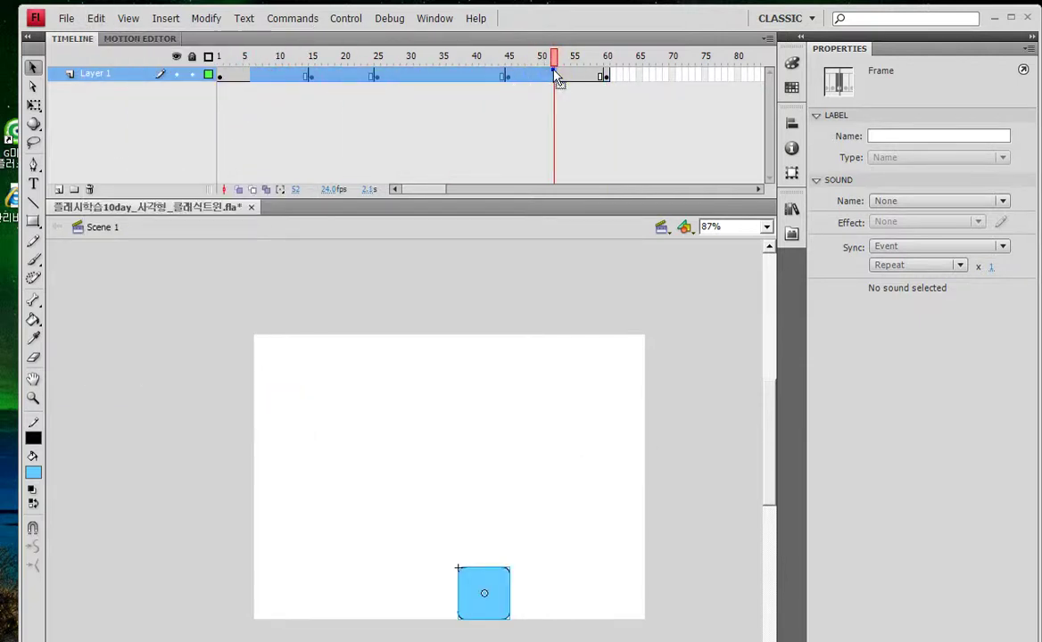
pyautogui.rightClick(554, 73)
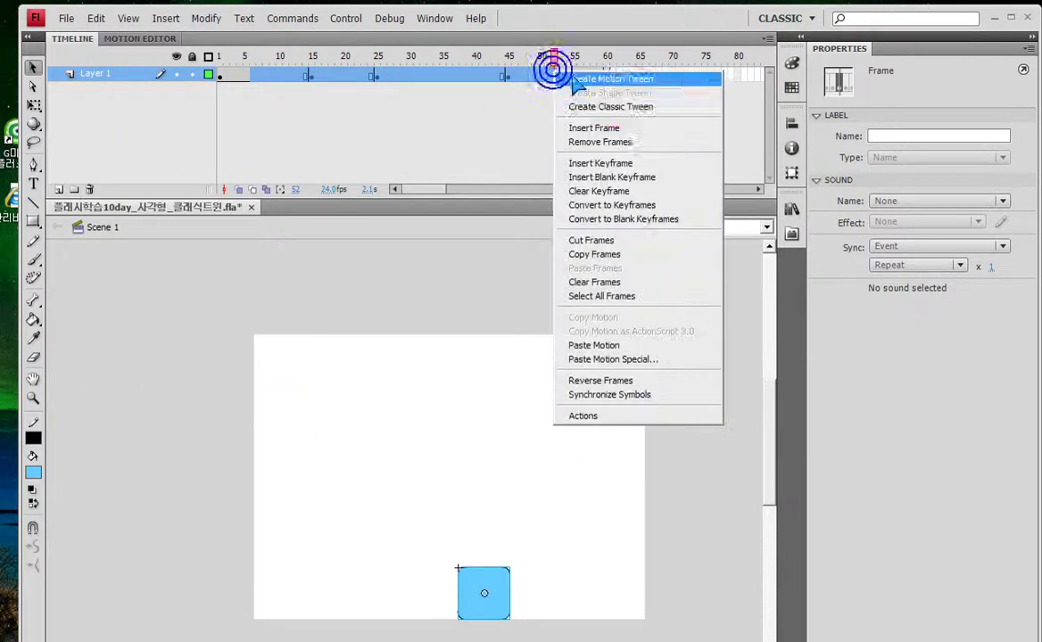
pyautogui.click(614, 105)
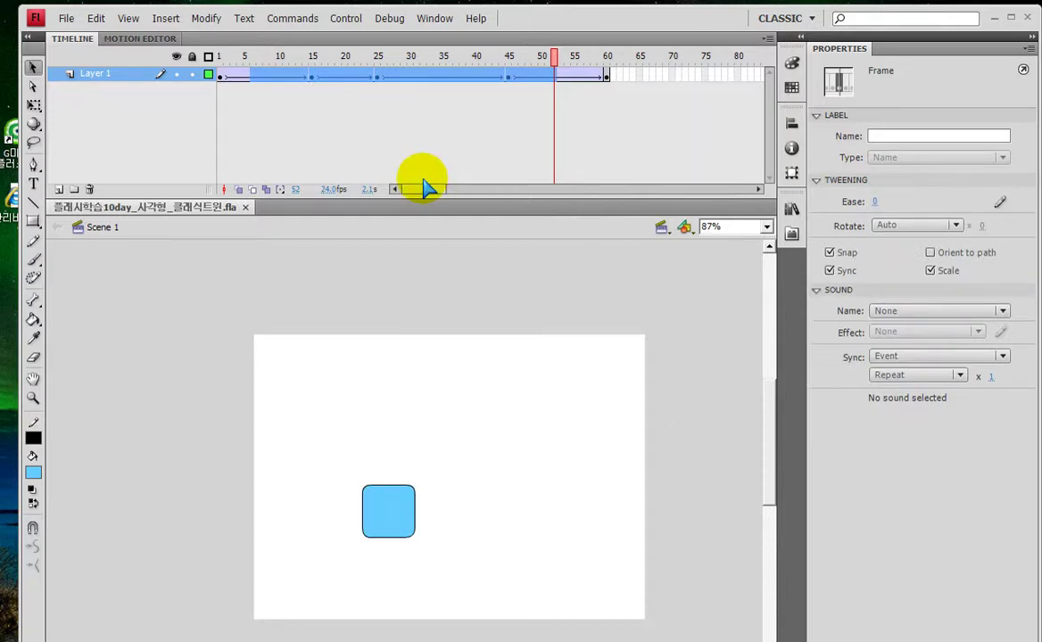
pyautogui.hotkey('ctrl', 'Return')
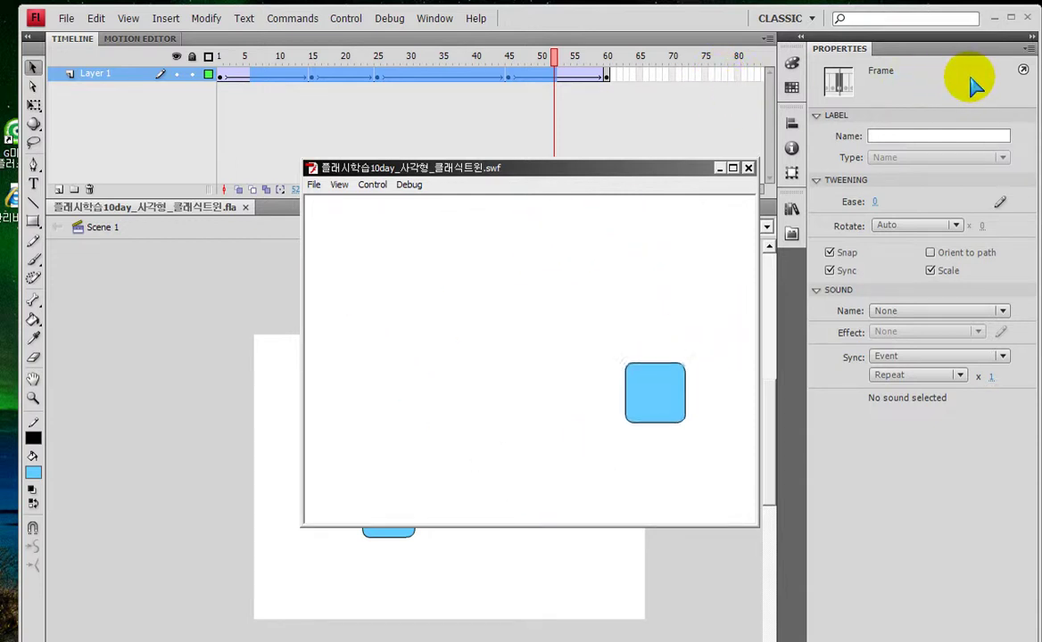
pyautogui.click(749, 169)
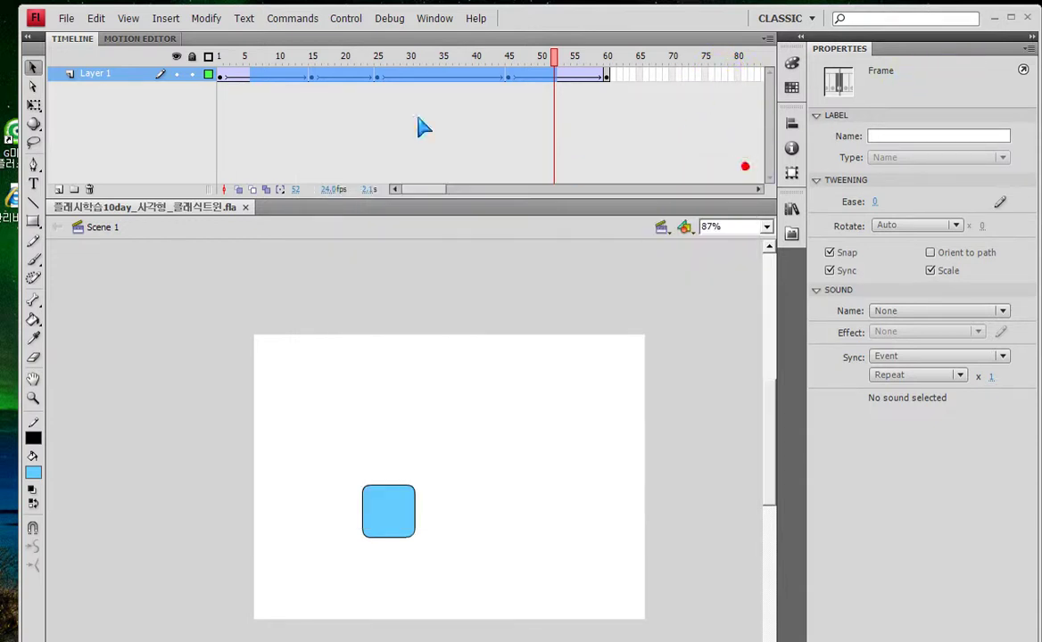
# Step: Nudge the square at frame 15 left along the stage's top edge to about X 286, save the file and test the movie
pyautogui.click(308, 78)
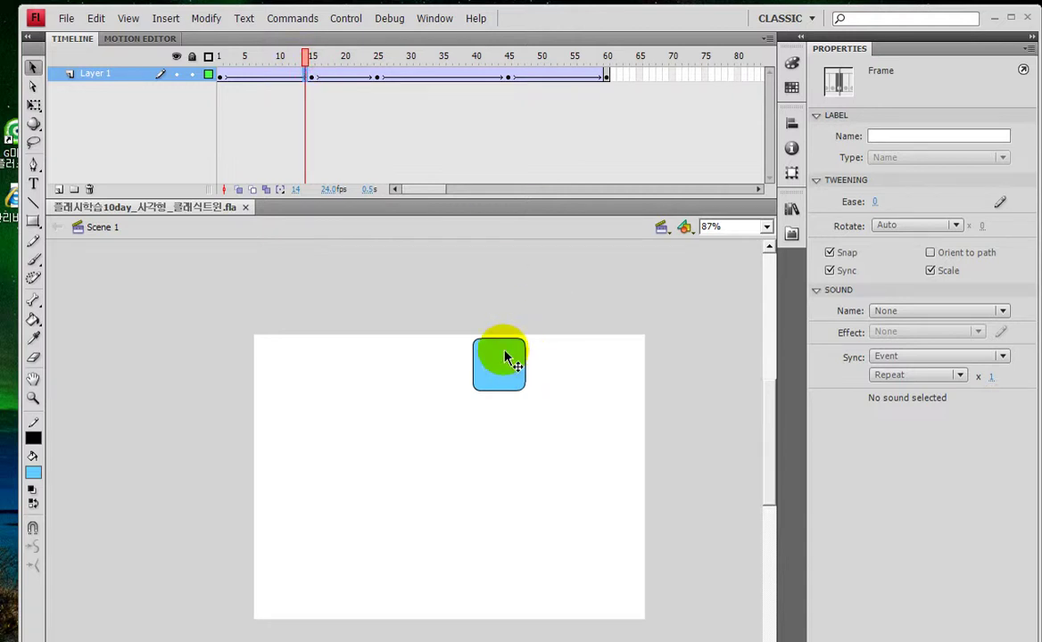
pyautogui.click(312, 78)
pyautogui.click(512, 364)
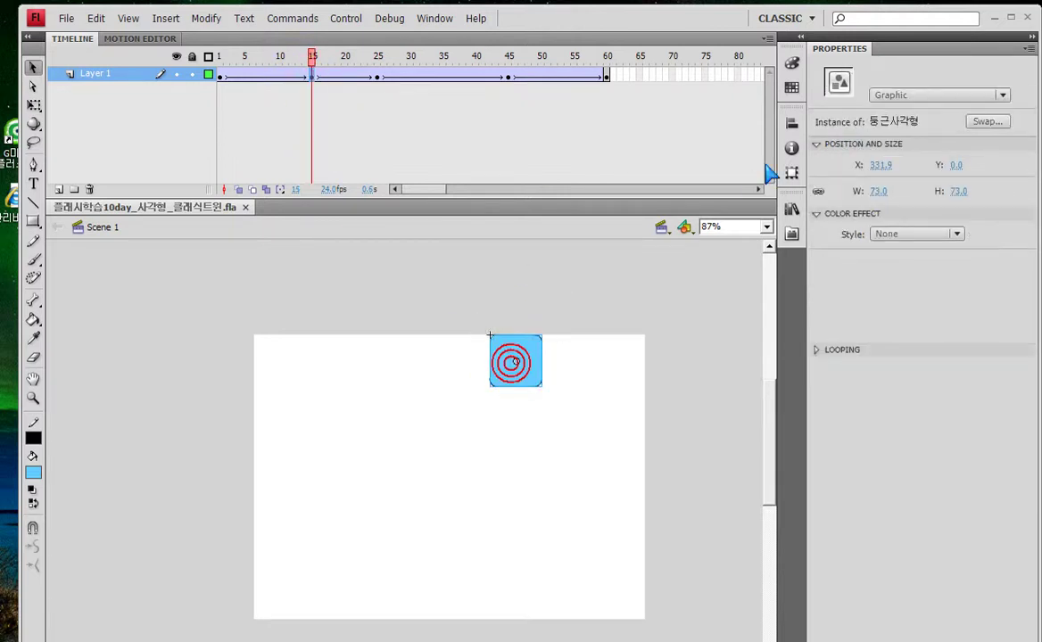
pyautogui.hotkey('shift', 'Left')
pyautogui.hotkey('shift', 'Left')
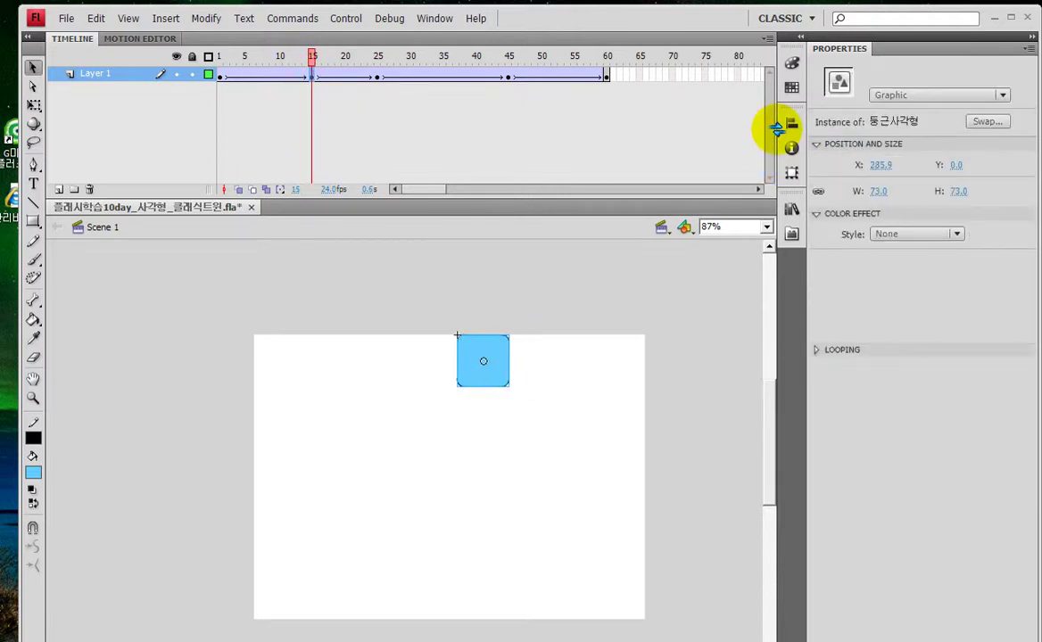
pyautogui.hotkey('ctrl', 's')
pyautogui.hotkey('ctrl', 'Return')
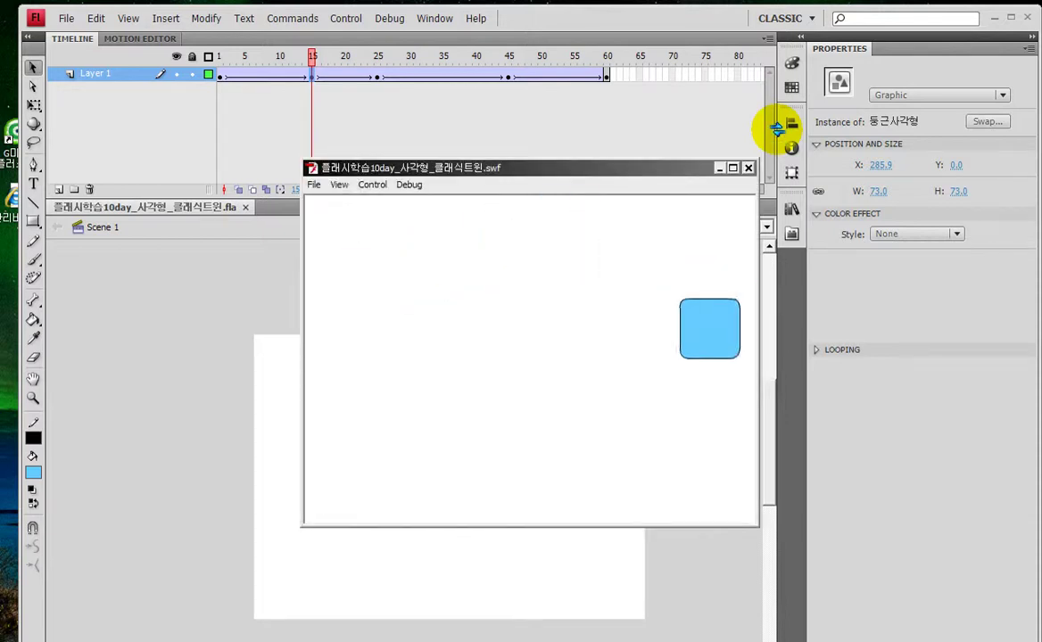
pyautogui.moveTo(630, 167); pyautogui.dragTo(830, 114)
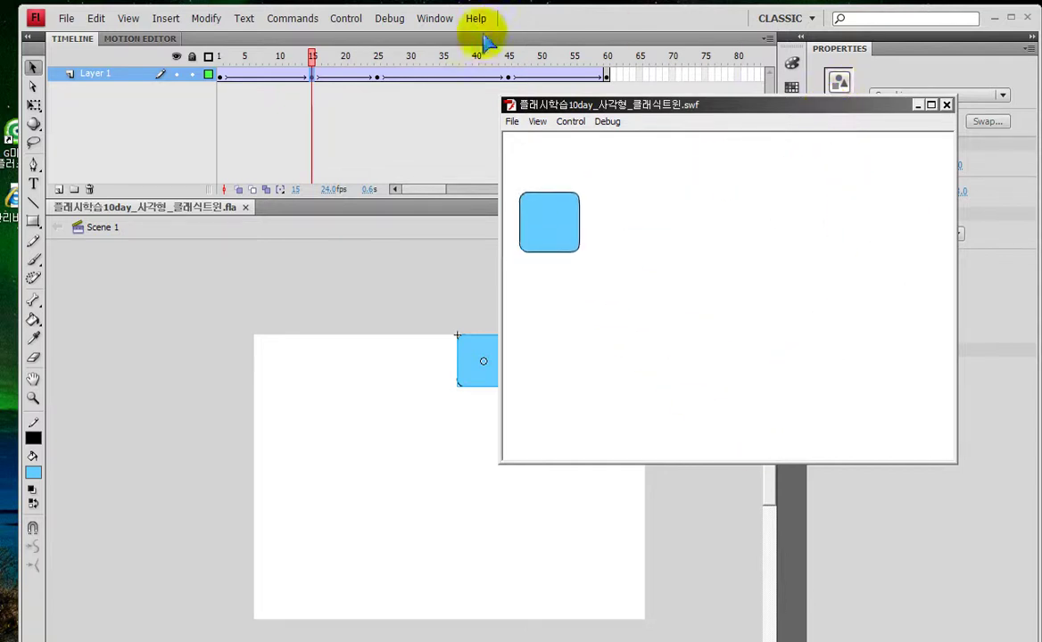
# Step: Move the frame 45 keyframe to frame 40 and test the movie again
pyautogui.click(424, 121)
pyautogui.click(507, 76)
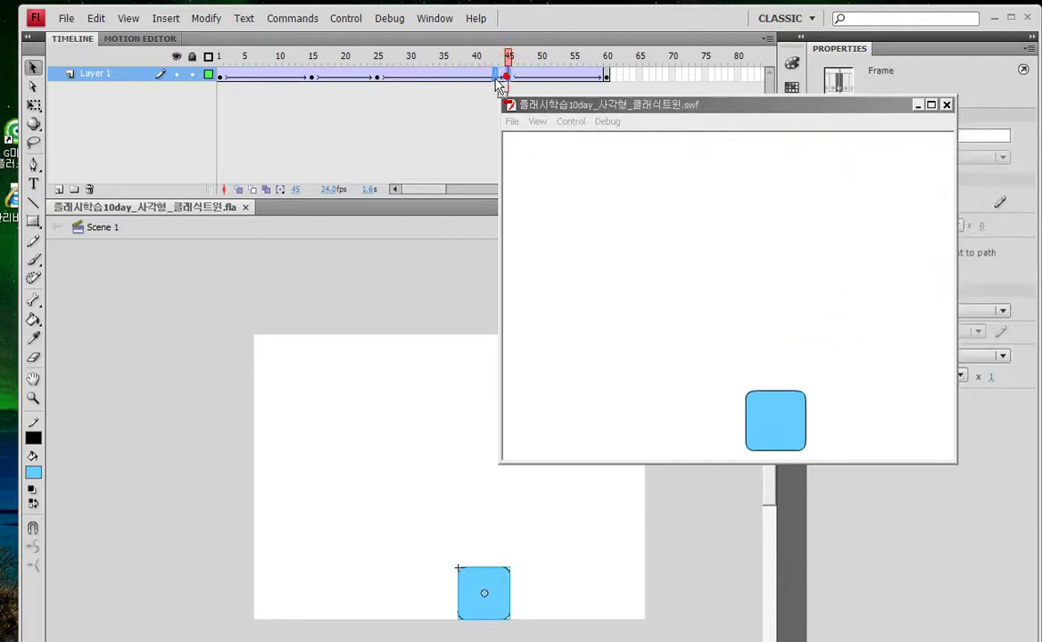
pyautogui.click(474, 77)
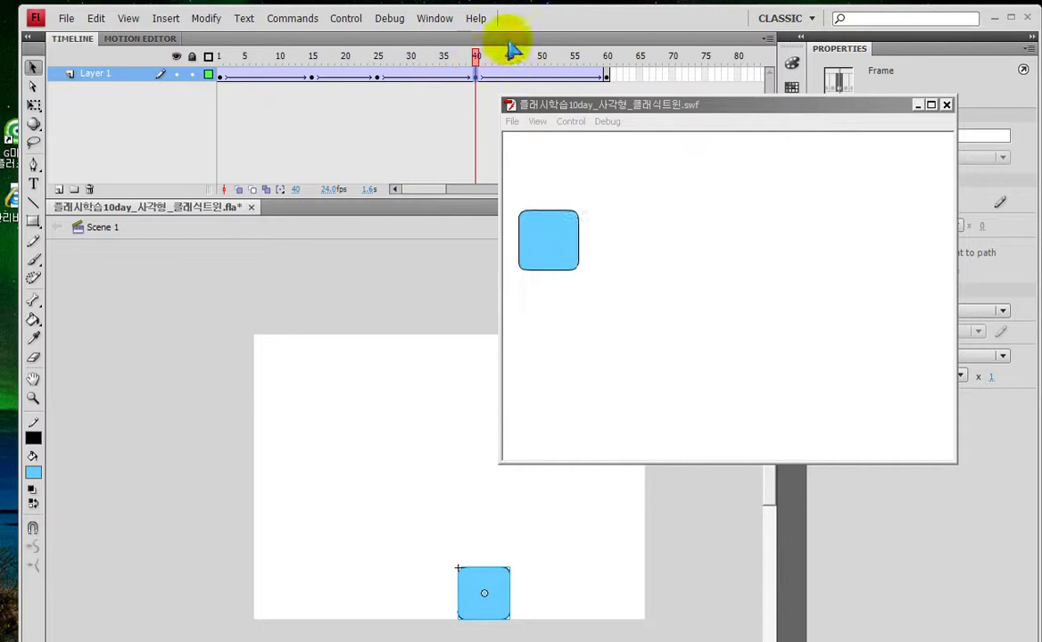
pyautogui.click(946, 104)
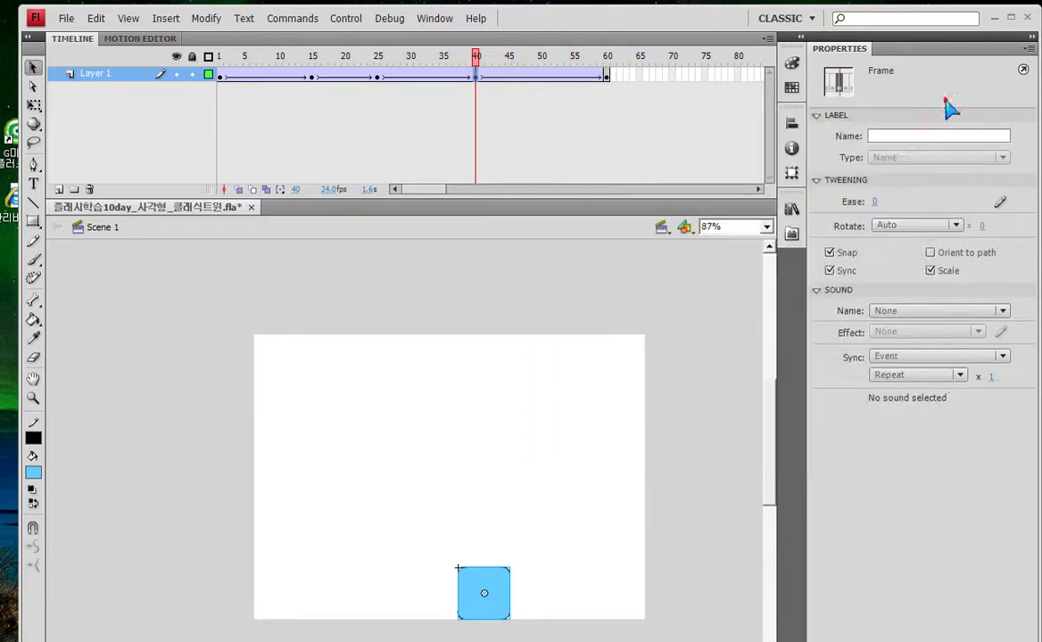
pyautogui.hotkey('ctrl', 'Return')
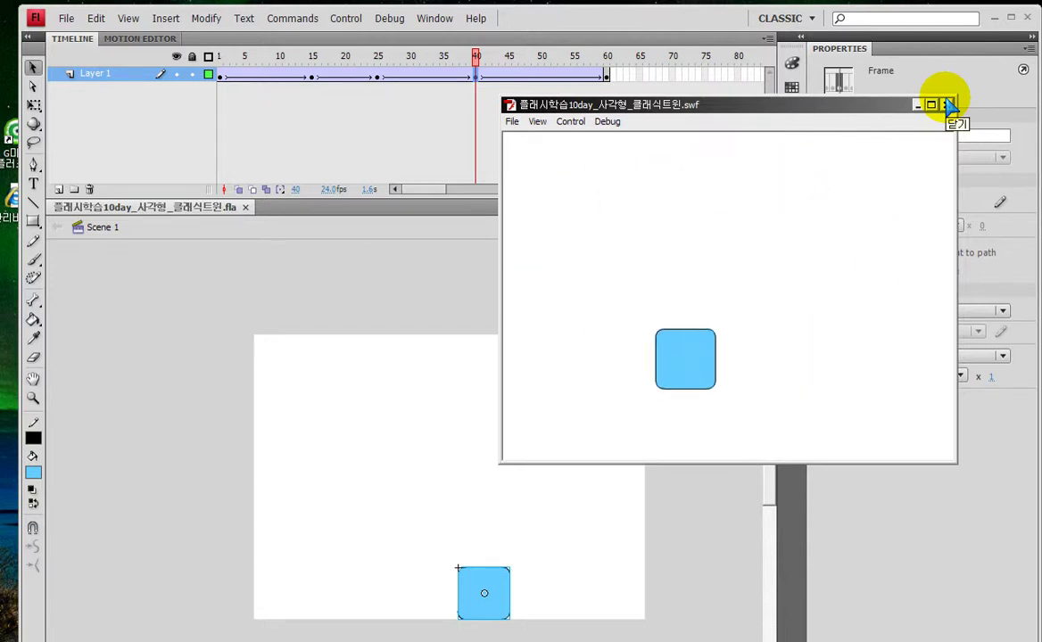
pyautogui.click(812, 519)
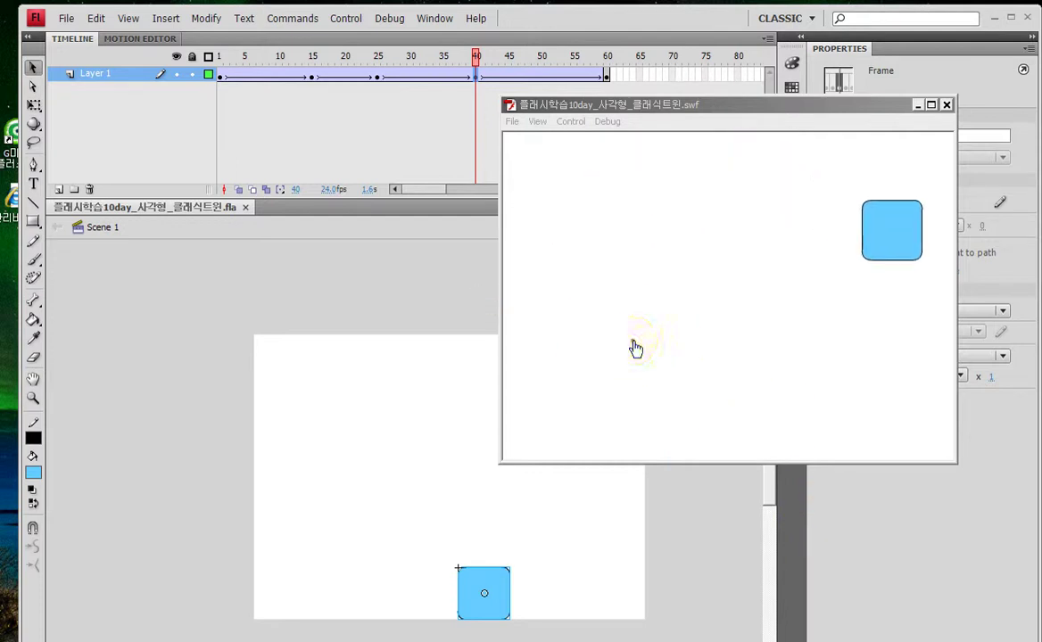
pyautogui.click(627, 337)
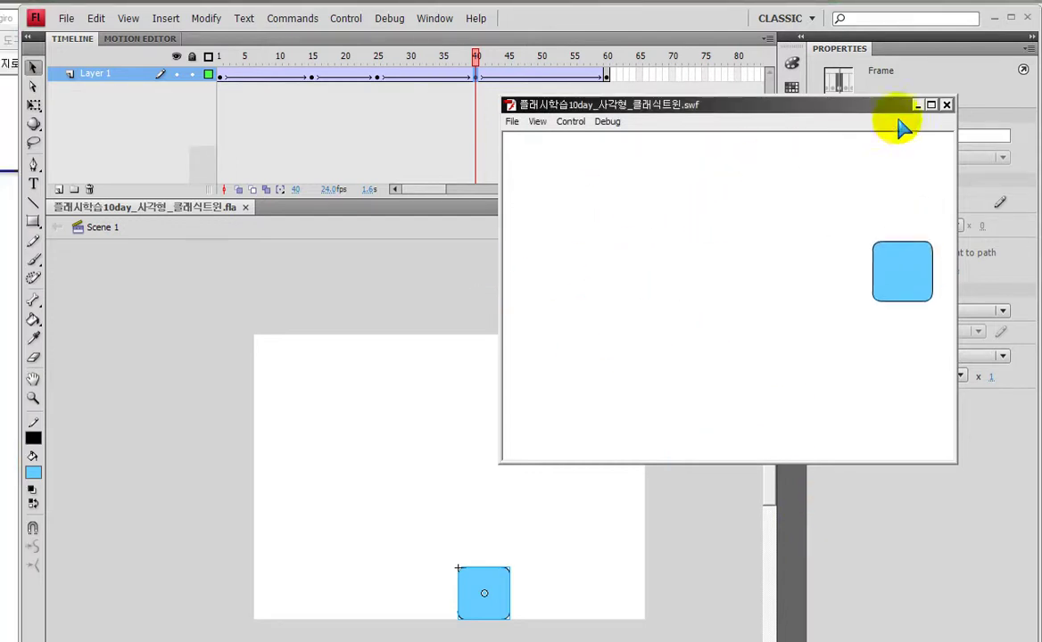
pyautogui.click(946, 105)
# Step: Set the classic tween between frames 15 and 25 to rotate clockwise (CW) once
pyautogui.moveTo(223, 66); pyautogui.dragTo(352, 82)
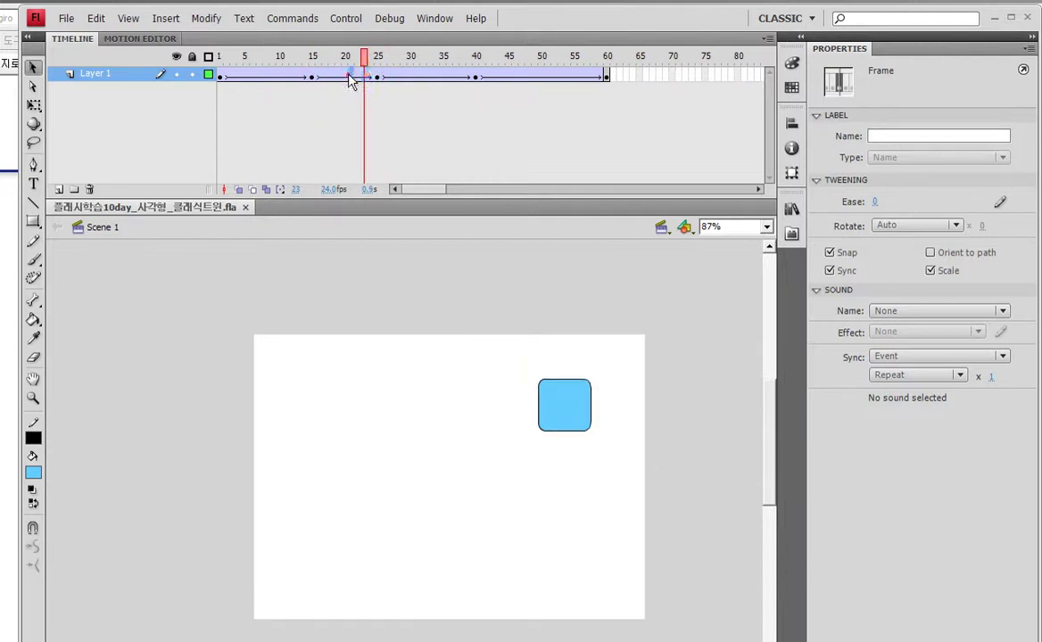
pyautogui.click(898, 226)
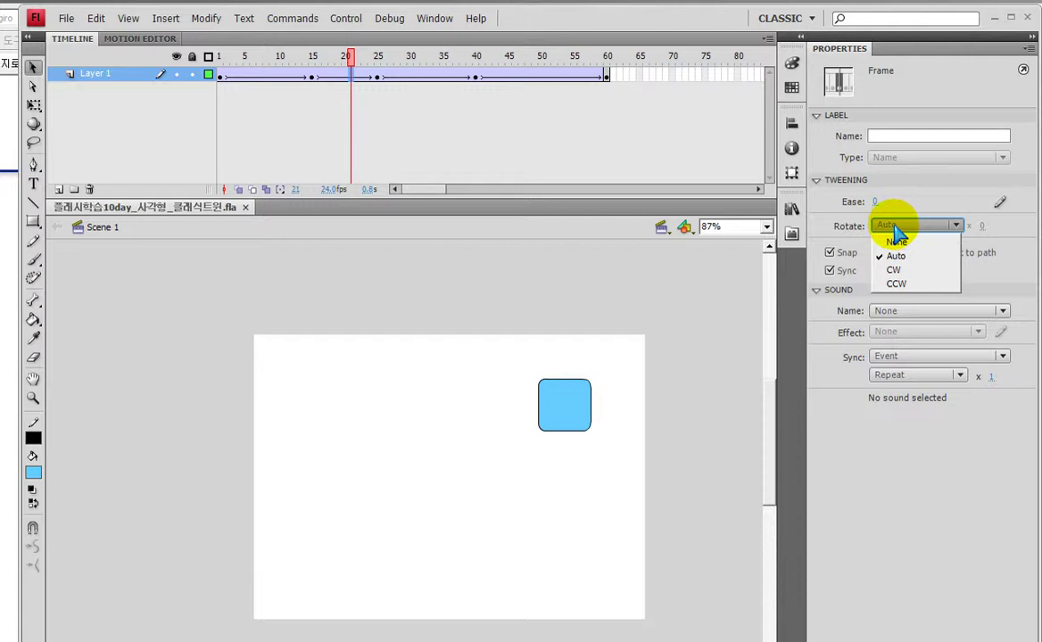
pyautogui.click(895, 284)
pyautogui.moveTo(330, 69)
pyautogui.mouseDown()
pyautogui.moveTo(372, 70)
pyautogui.moveTo(228, 64)
pyautogui.moveTo(314, 68)
pyautogui.moveTo(383, 89)
pyautogui.moveTo(344, 59)
pyautogui.mouseUp()
pyautogui.click(414, 100)
pyautogui.click(906, 227)
pyautogui.click(899, 269)
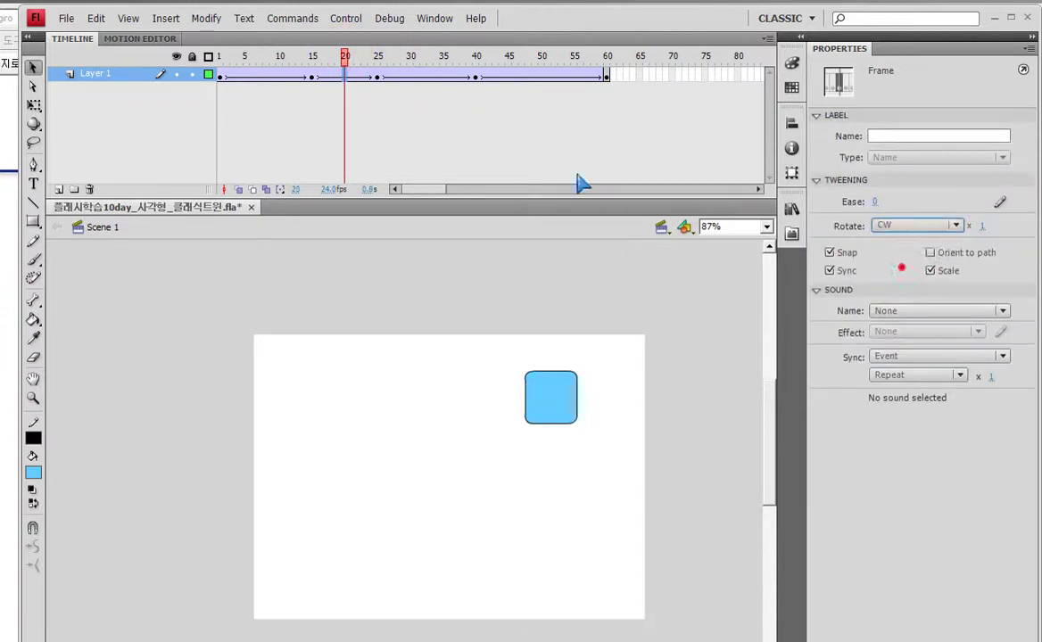
# Step: Set the classic tween between frames 25 and 40 to rotate counterclockwise (CCW) once
pyautogui.moveTo(239, 66); pyautogui.dragTo(425, 77)
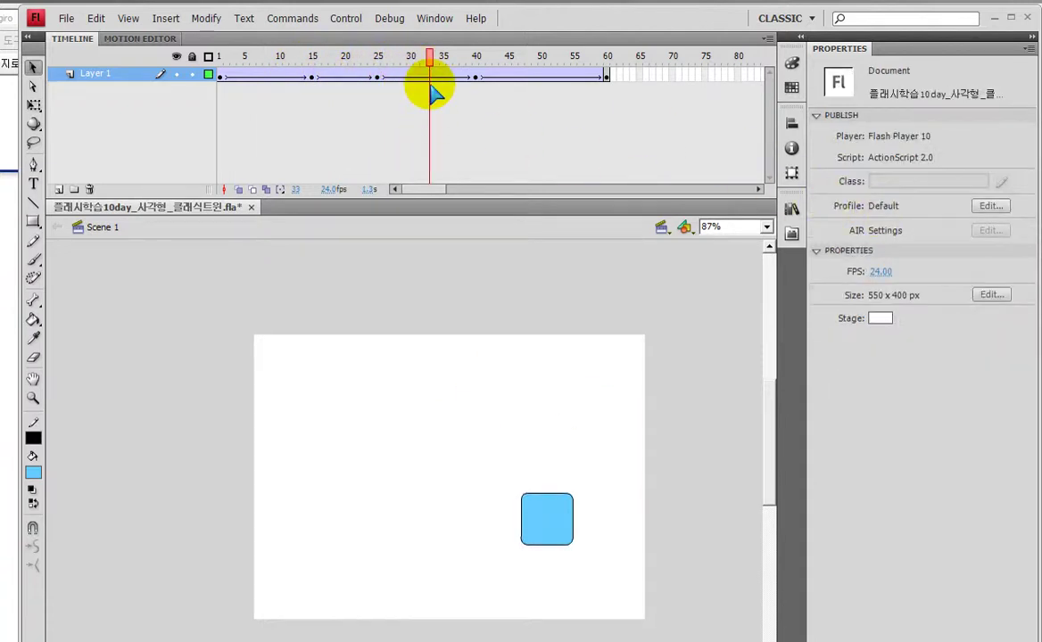
pyautogui.click(425, 77)
pyautogui.click(906, 227)
pyautogui.click(899, 282)
# Step: Set the classic tween between frames 40 and 60 to rotate clockwise (CW) once
pyautogui.moveTo(250, 63); pyautogui.dragTo(482, 78)
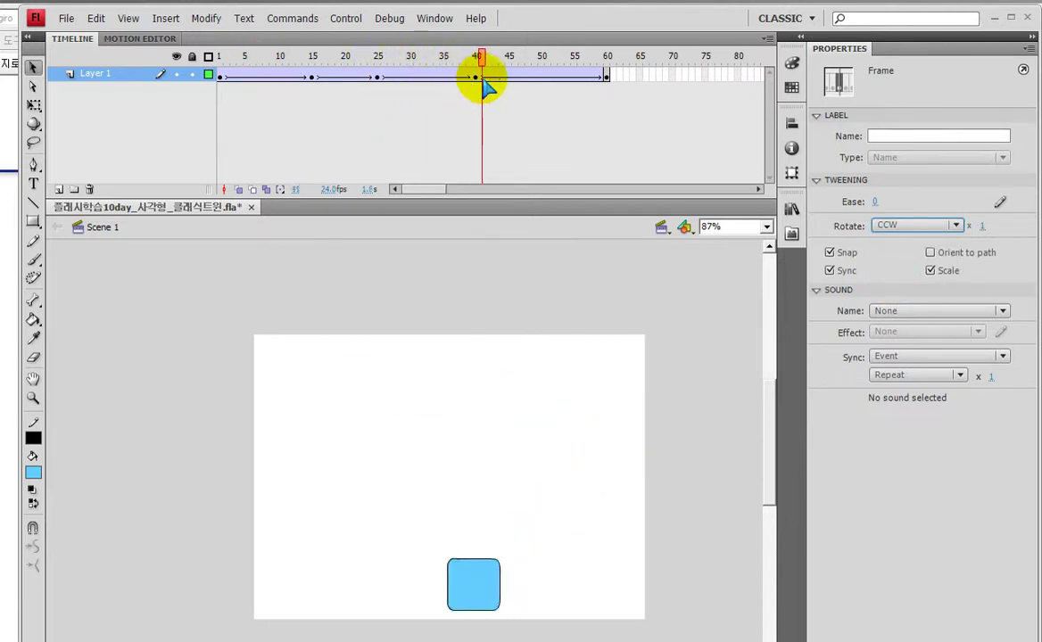
pyautogui.click(537, 75)
pyautogui.click(889, 227)
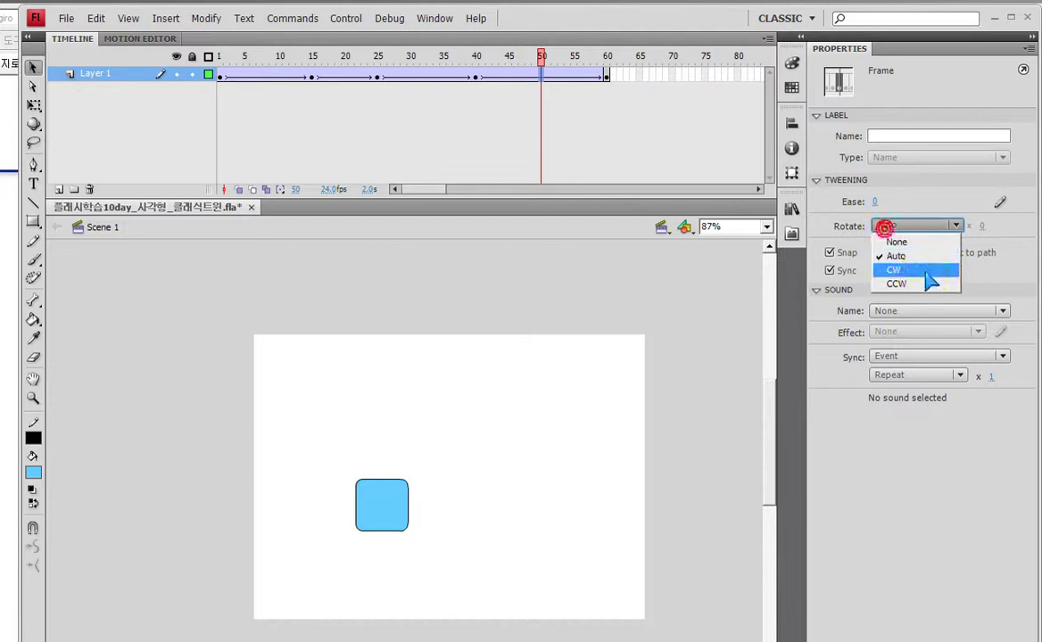
pyautogui.click(918, 272)
# Step: Set the classic tween between frames 1 and 15 to rotate counterclockwise (CCW) once and test the movie
pyautogui.moveTo(266, 55); pyautogui.dragTo(623, 93)
pyautogui.click(255, 76)
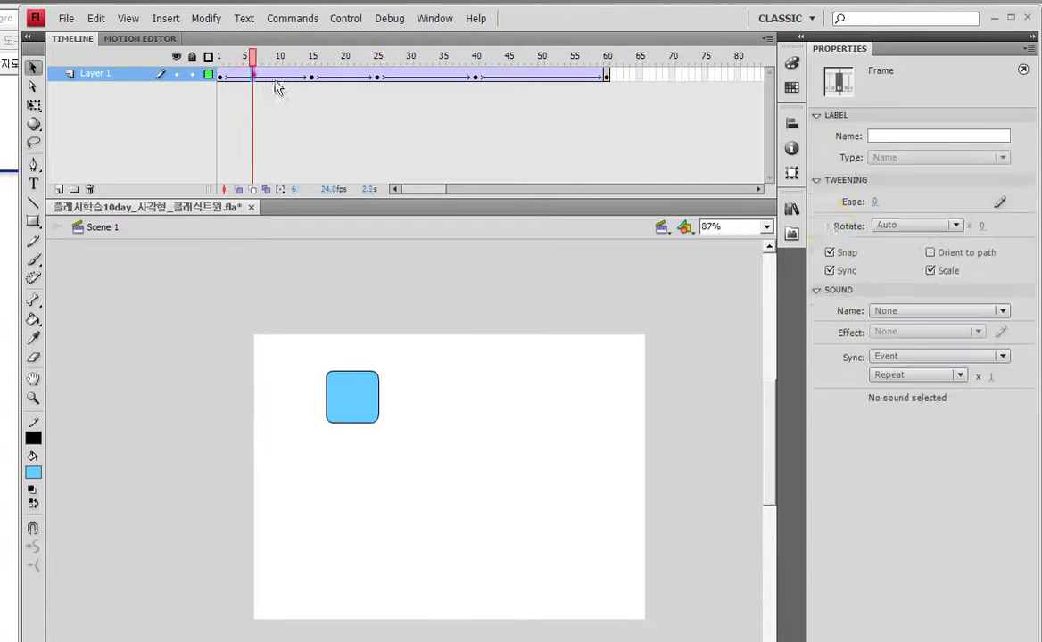
pyautogui.click(914, 225)
pyautogui.click(899, 285)
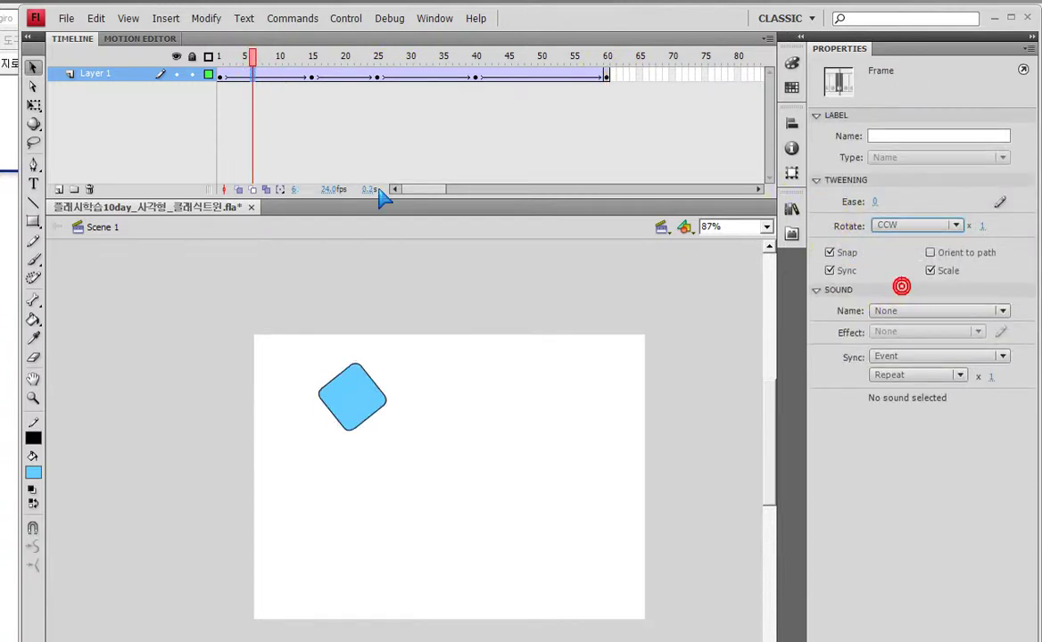
pyautogui.hotkey('ctrl', 'Return')
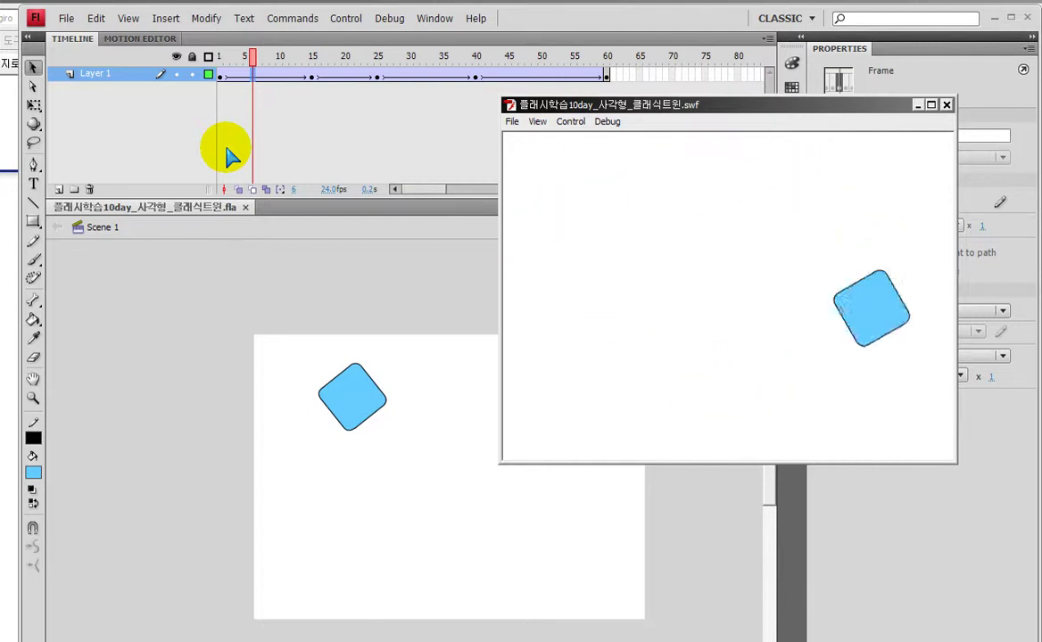
pyautogui.click(946, 104)
# Step: Review the rotation settings of the tween spans that start at frames 1 and 15
pyautogui.click(220, 71)
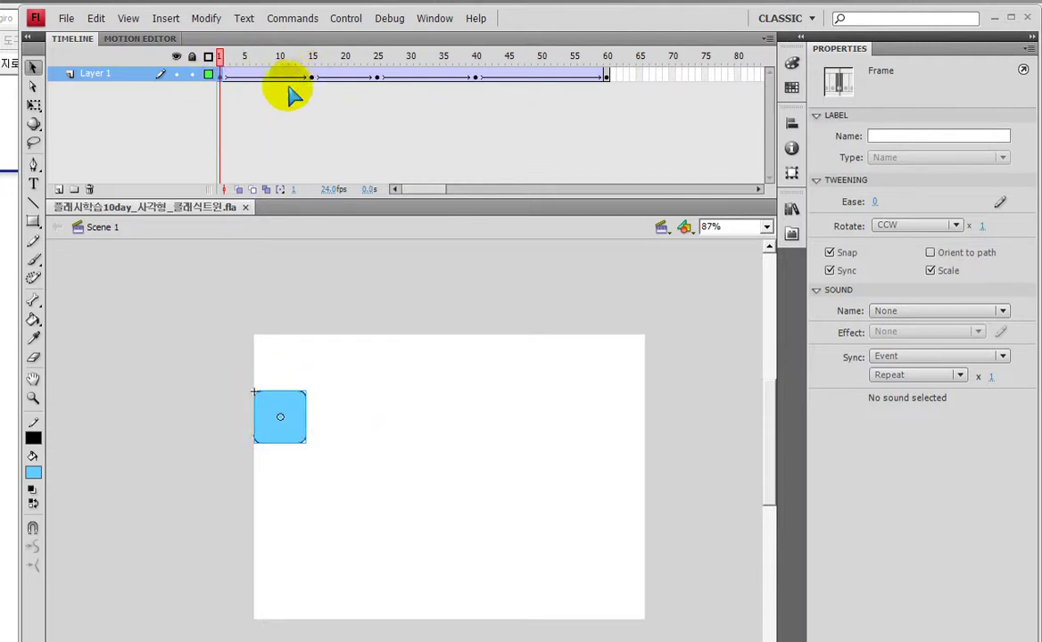
pyautogui.hotkey('ctrl', 'Return')
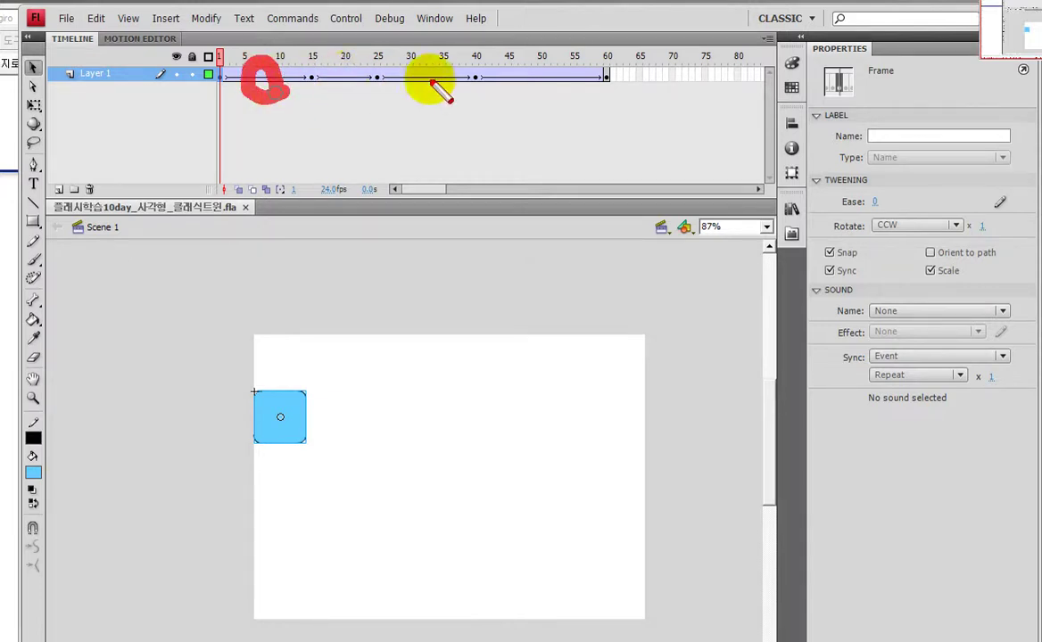
pyautogui.press('Escape')
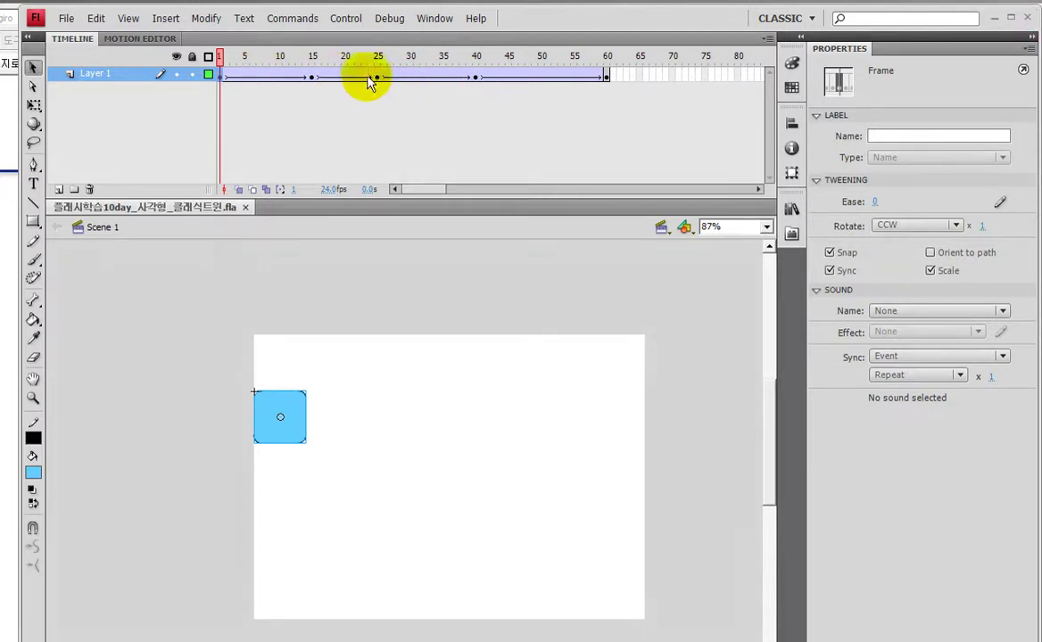
pyautogui.click(272, 81)
pyautogui.click(343, 77)
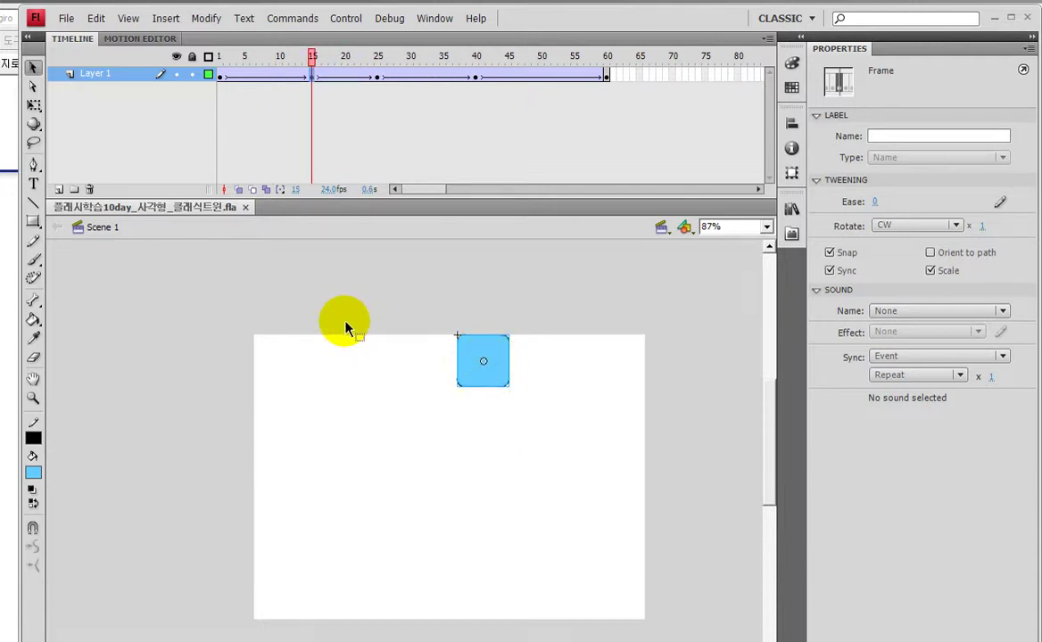
pyautogui.hotkey('ctrl', '2')
pyautogui.moveTo(514, 391)
pyautogui.mouseDown()
pyautogui.moveTo(447, 383)
pyautogui.moveTo(519, 308)
pyautogui.moveTo(540, 410)
pyautogui.mouseUp()
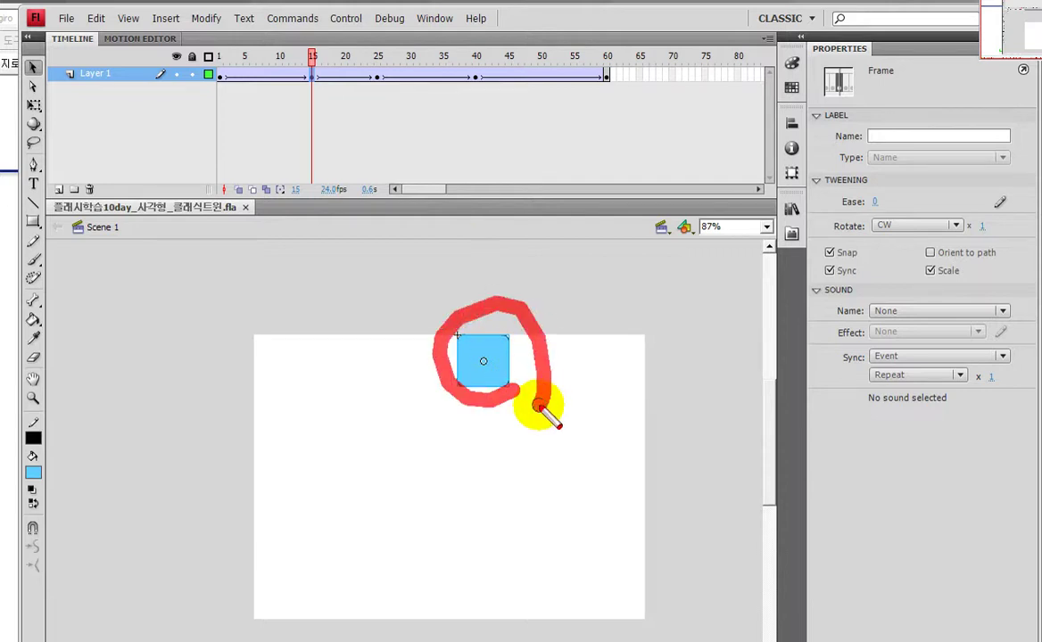
pyautogui.moveTo(826, 194); pyautogui.dragTo(923, 393)
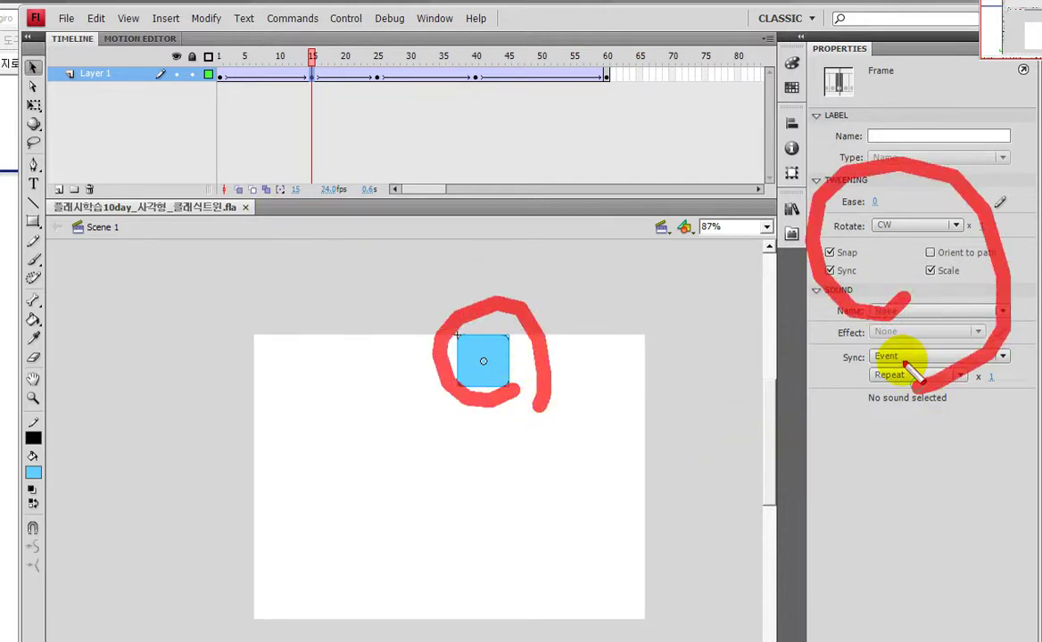
pyautogui.moveTo(484, 375); pyautogui.dragTo(812, 294)
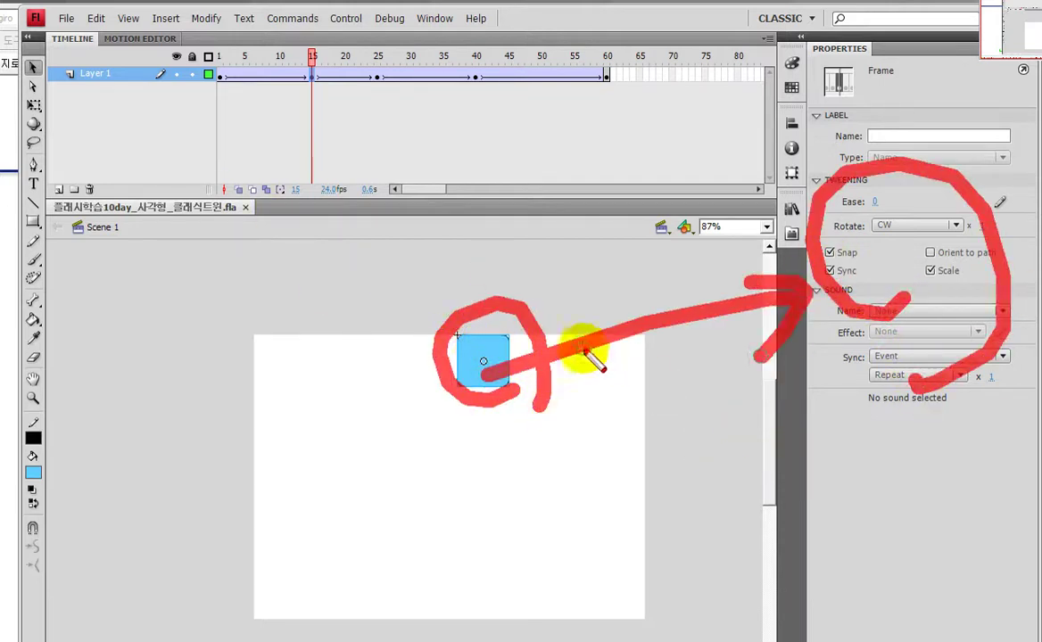
# Step: Apply a Tint color effect in red (#FF0000) to the square at frame 15
pyautogui.click(314, 78)
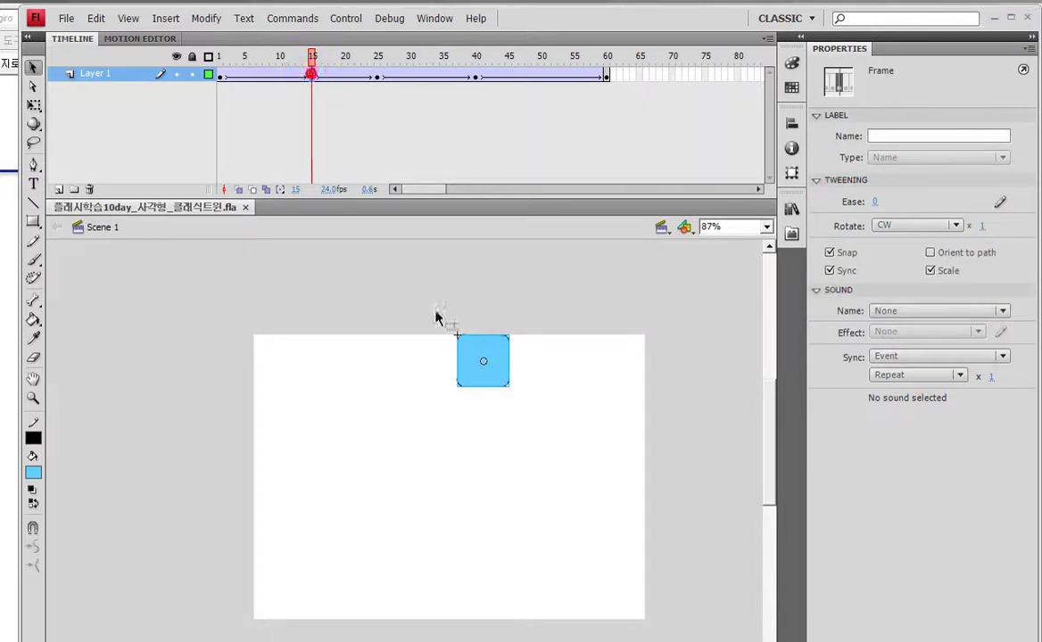
pyautogui.click(481, 366)
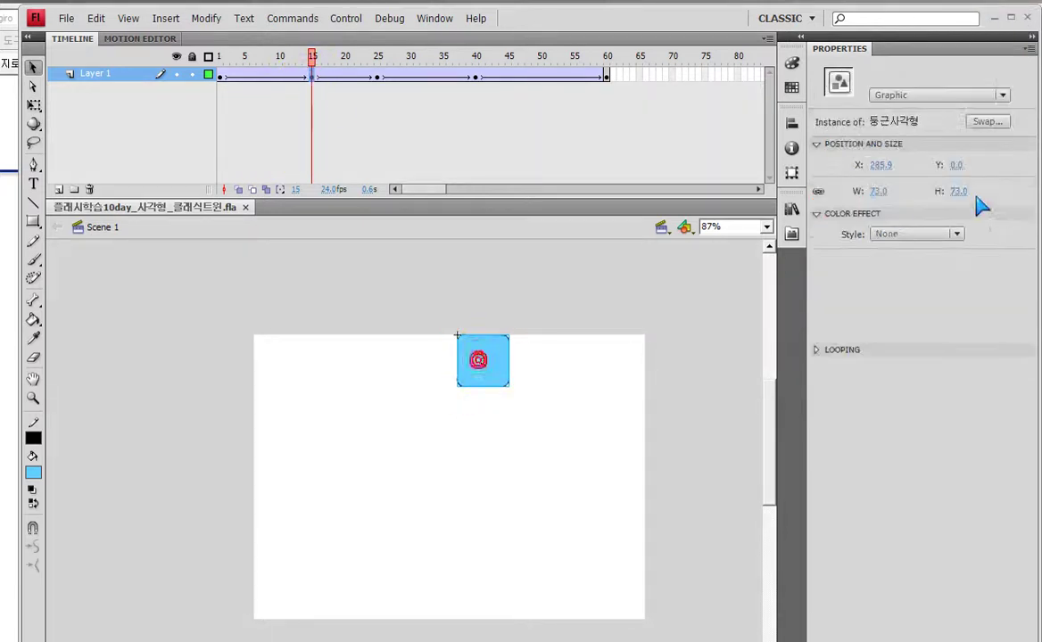
pyautogui.click(900, 232)
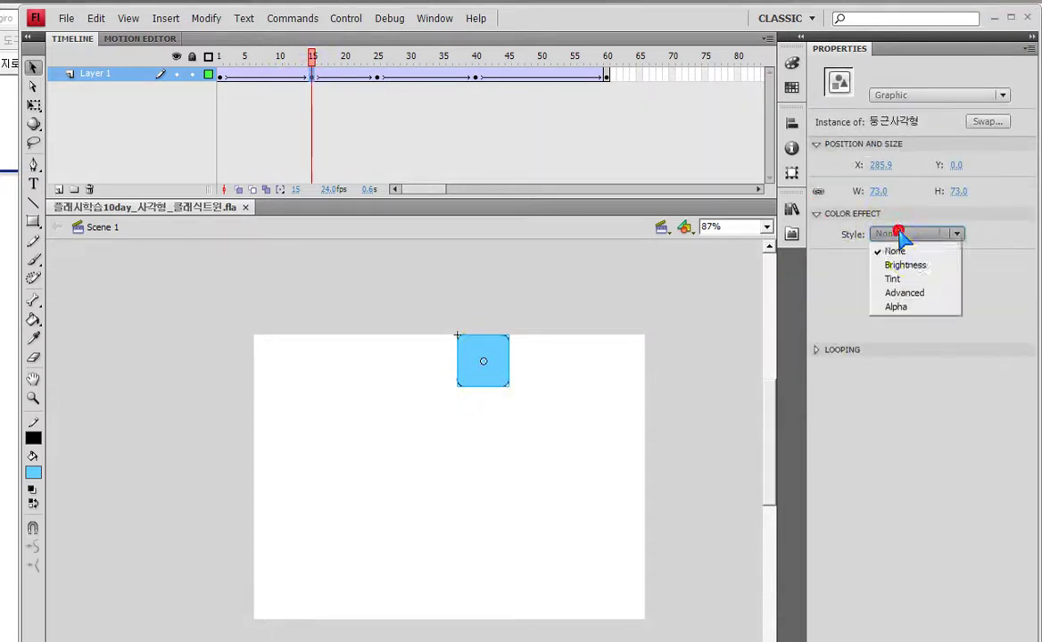
pyautogui.click(905, 280)
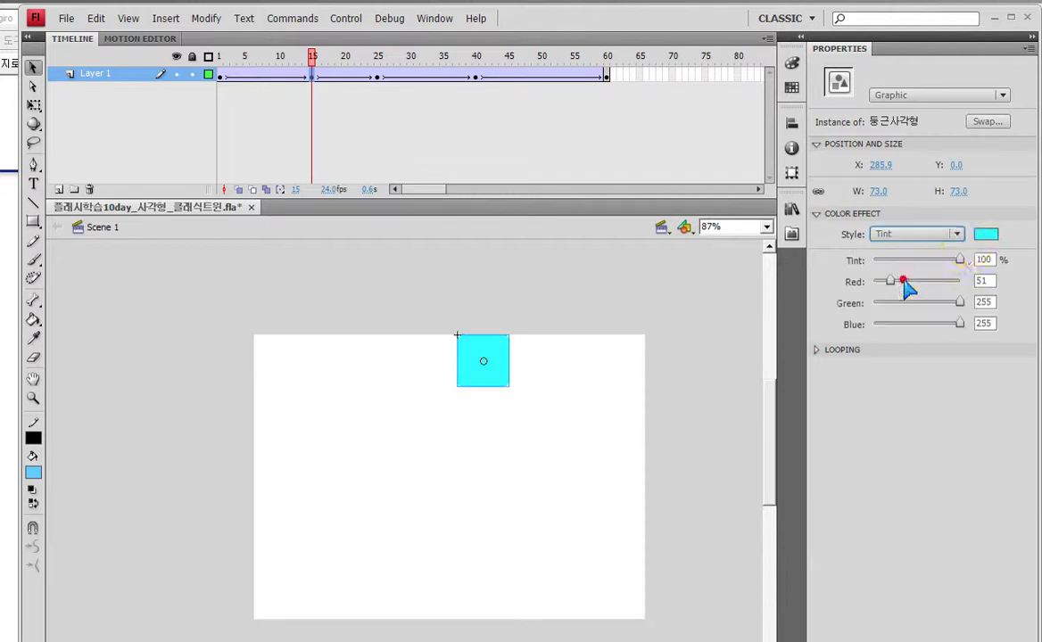
pyautogui.click(986, 234)
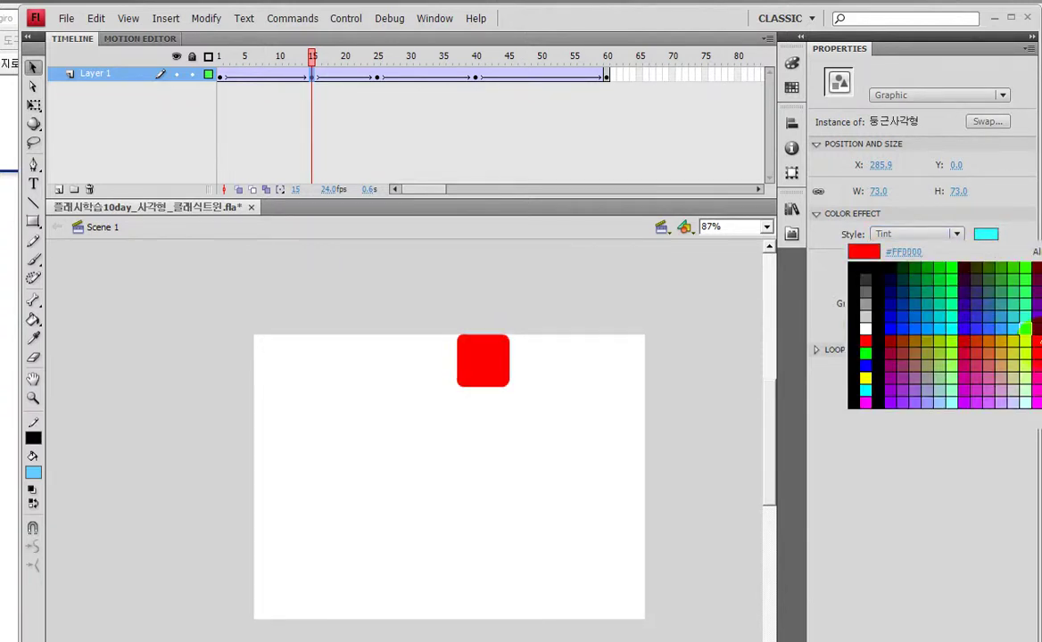
pyautogui.click(897, 391)
# Step: Apply a Tint color effect at 100% to the square at frame 40
pyautogui.moveTo(244, 79); pyautogui.dragTo(395, 58)
pyautogui.click(476, 77)
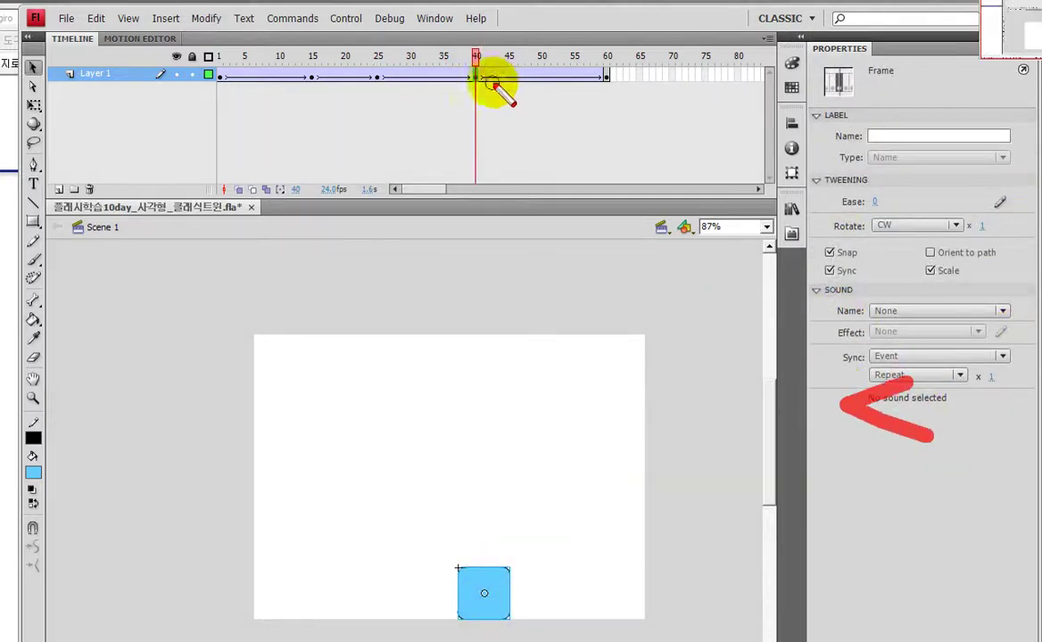
pyautogui.moveTo(481, 609)
pyautogui.mouseDown()
pyautogui.moveTo(469, 558)
pyautogui.moveTo(641, 474)
pyautogui.moveTo(812, 459)
pyautogui.mouseUp()
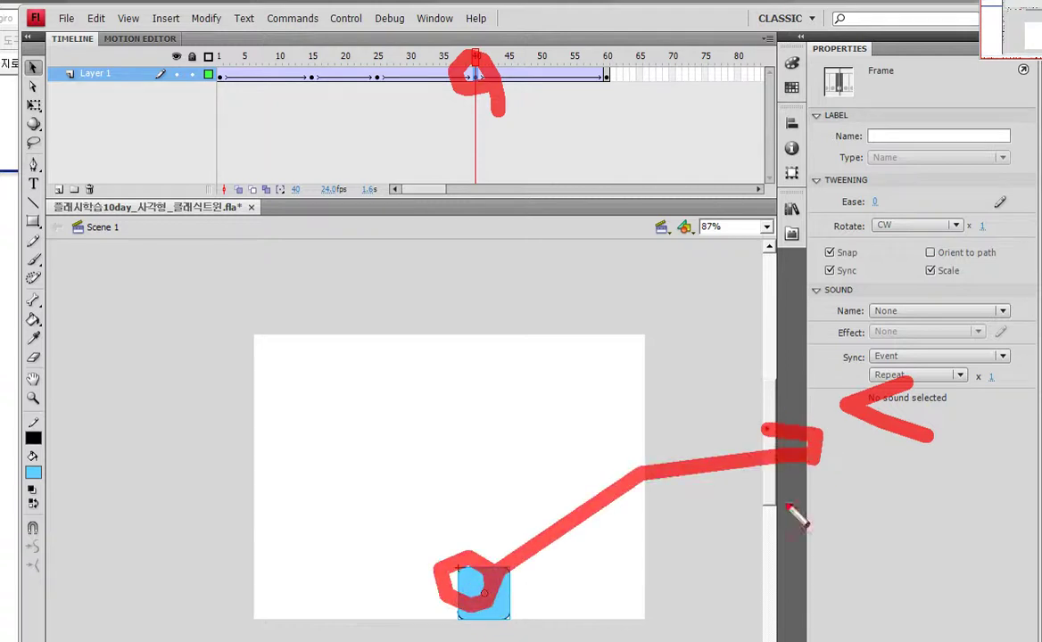
pyautogui.click(480, 584)
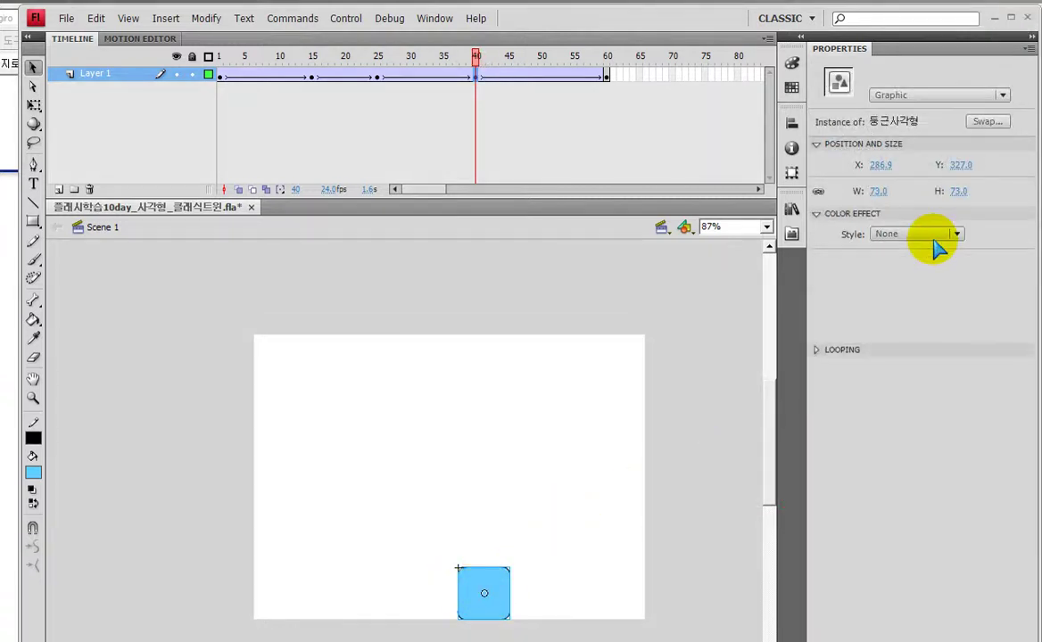
pyautogui.click(899, 233)
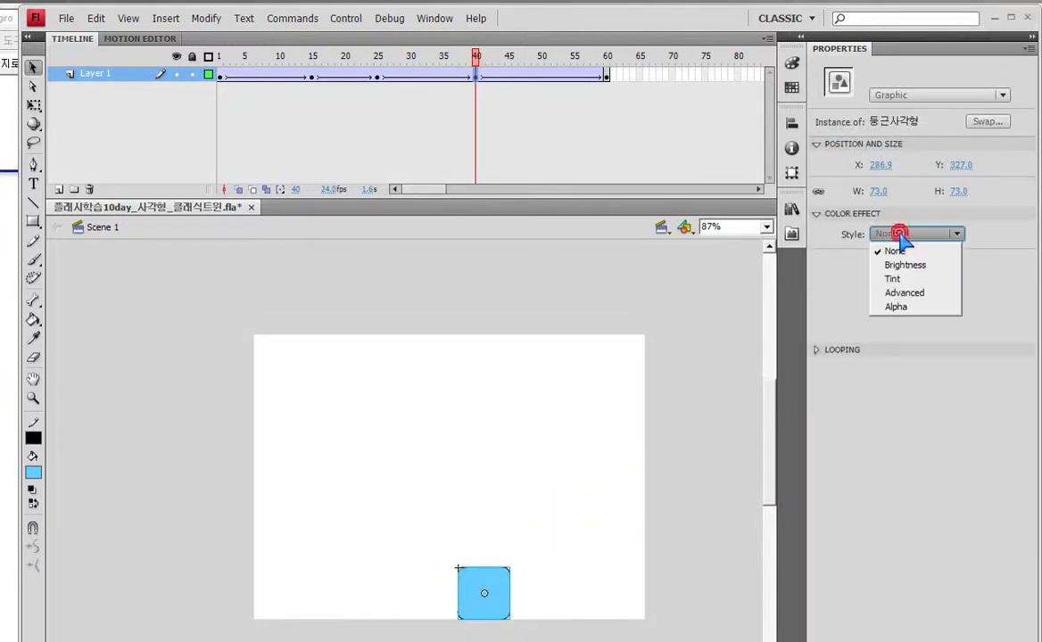
pyautogui.click(892, 279)
pyautogui.moveTo(958, 260)
pyautogui.mouseDown()
pyautogui.moveTo(881, 256)
pyautogui.moveTo(975, 270)
pyautogui.mouseUp()
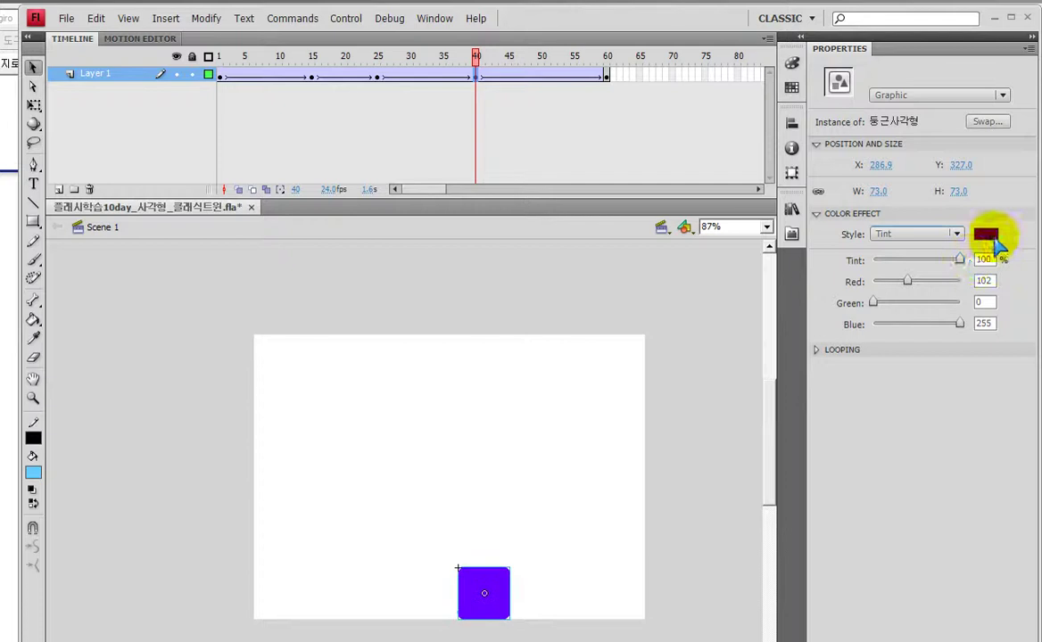
# Step: Set the tint color of the square at frame 40 to yellow-green (#99CC00) and test the movie
pyautogui.click(992, 237)
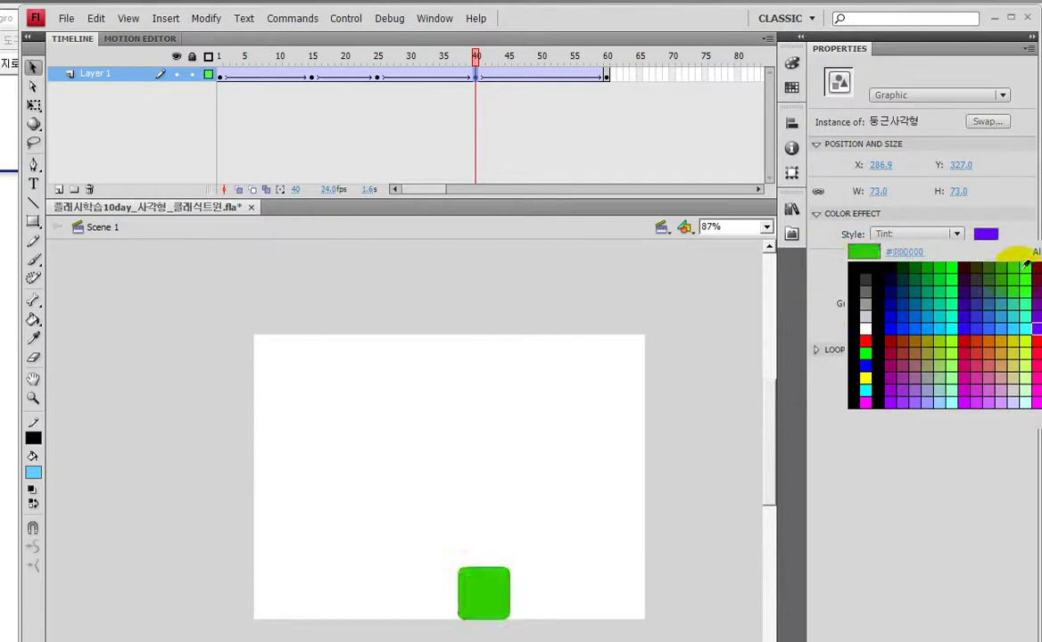
pyautogui.click(946, 338)
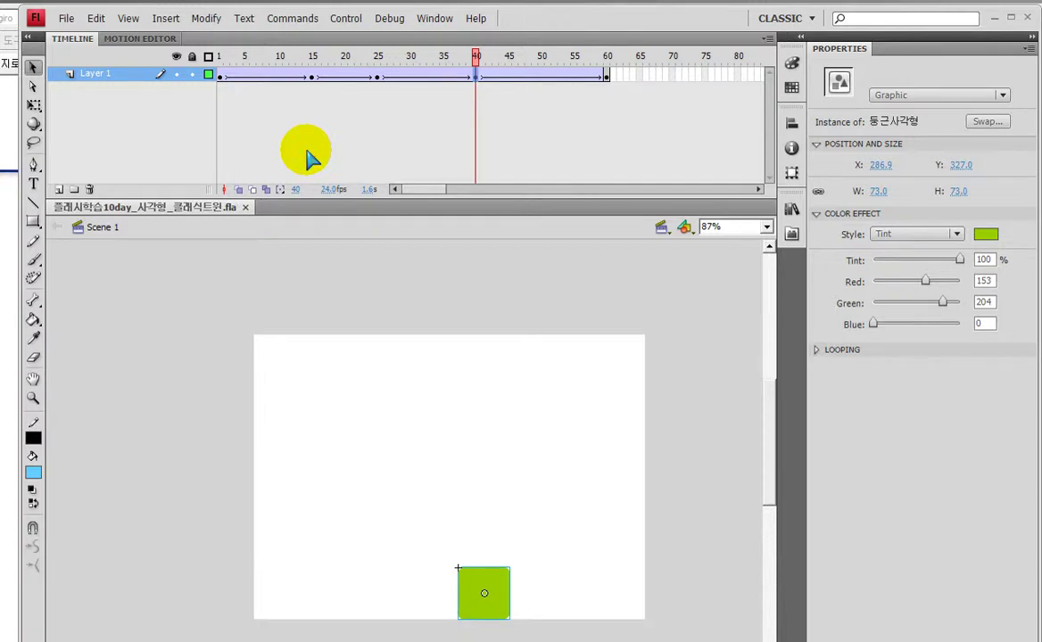
pyautogui.hotkey('ctrl', 'Return')
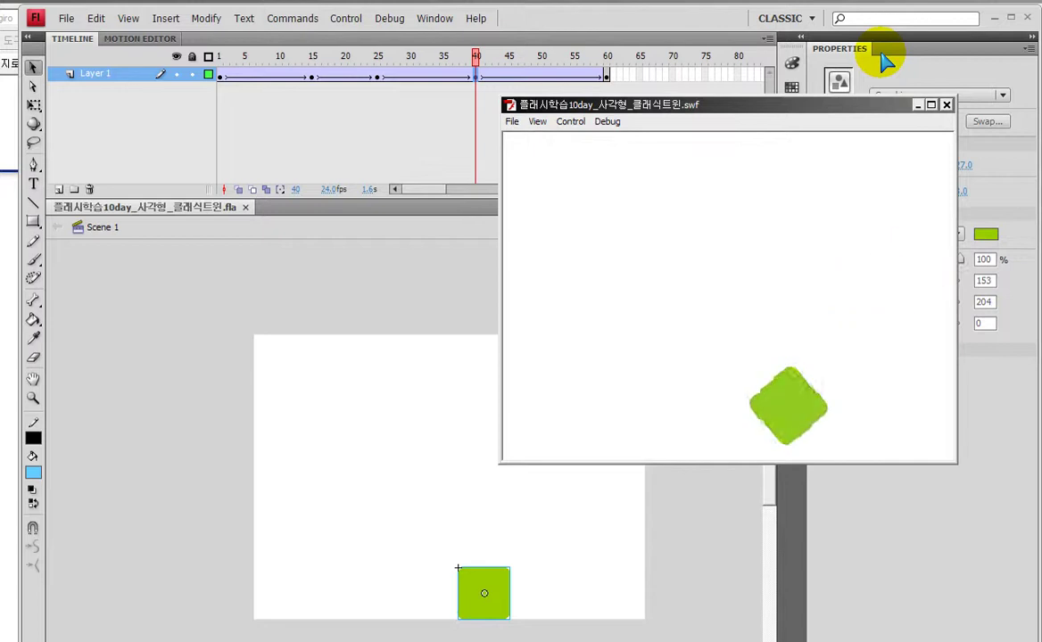
pyautogui.click(946, 104)
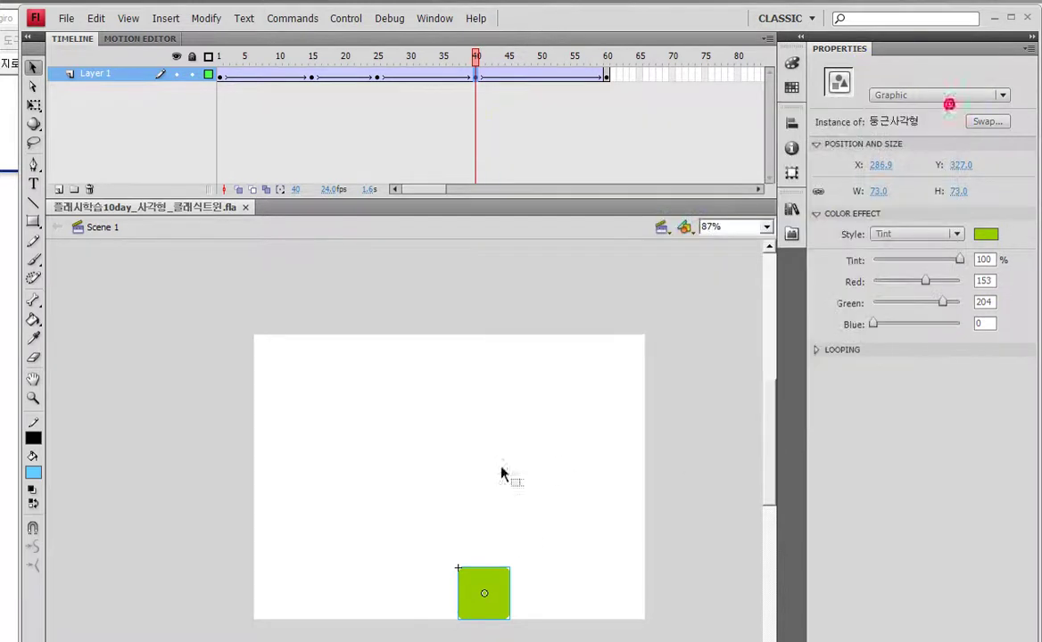
# Step: Change the tint of the square at frame 40 to magenta (red 255, green 0, blue 255) and test the movie
pyautogui.click(985, 235)
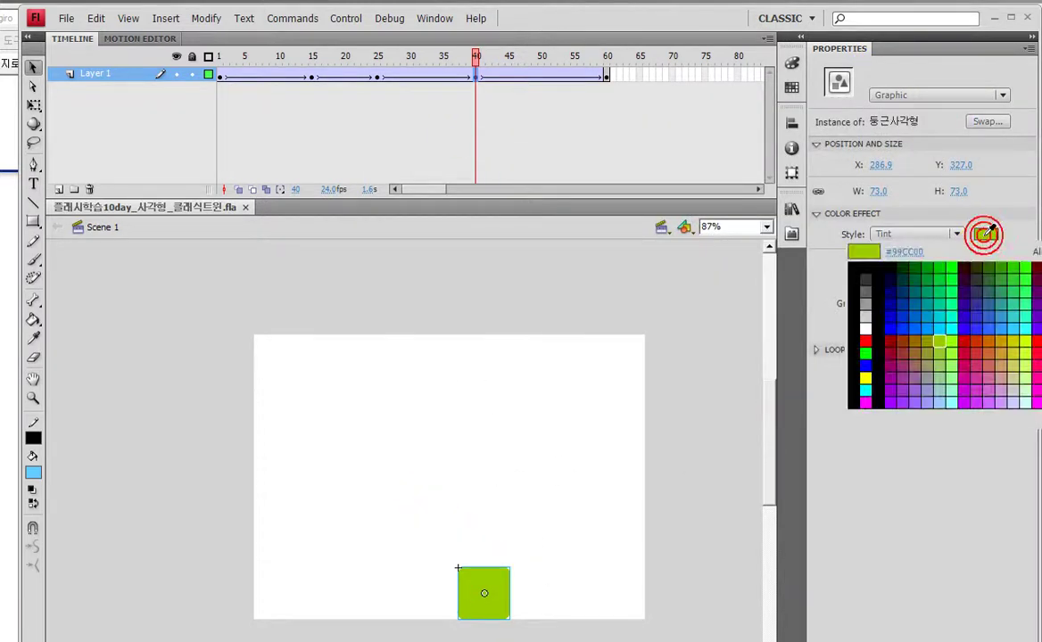
pyautogui.click(1036, 406)
pyautogui.hotkey('ctrl', 'Return')
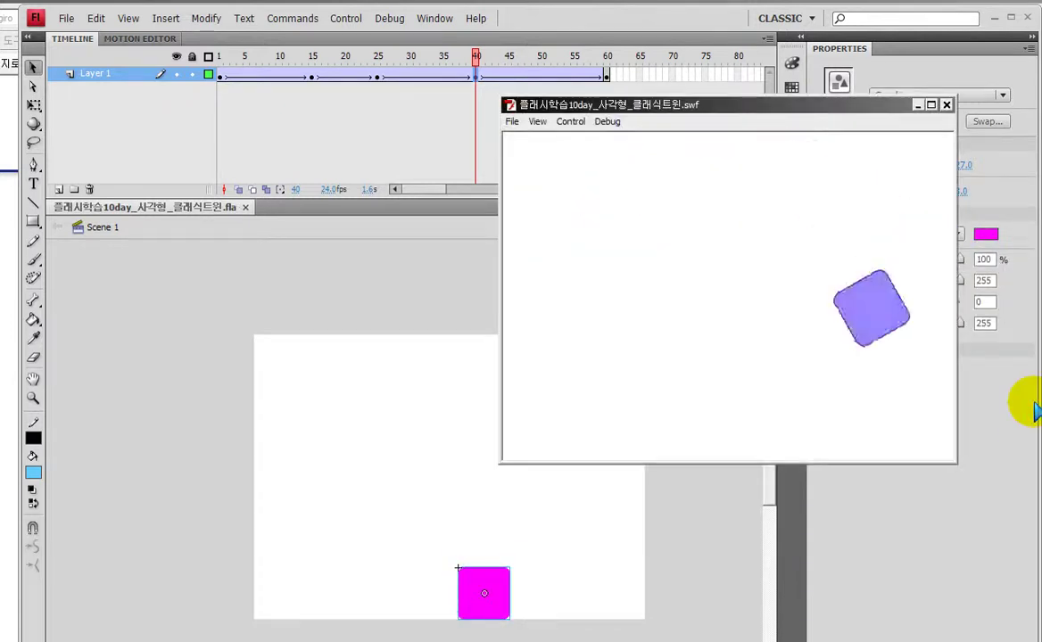
pyautogui.click(947, 105)
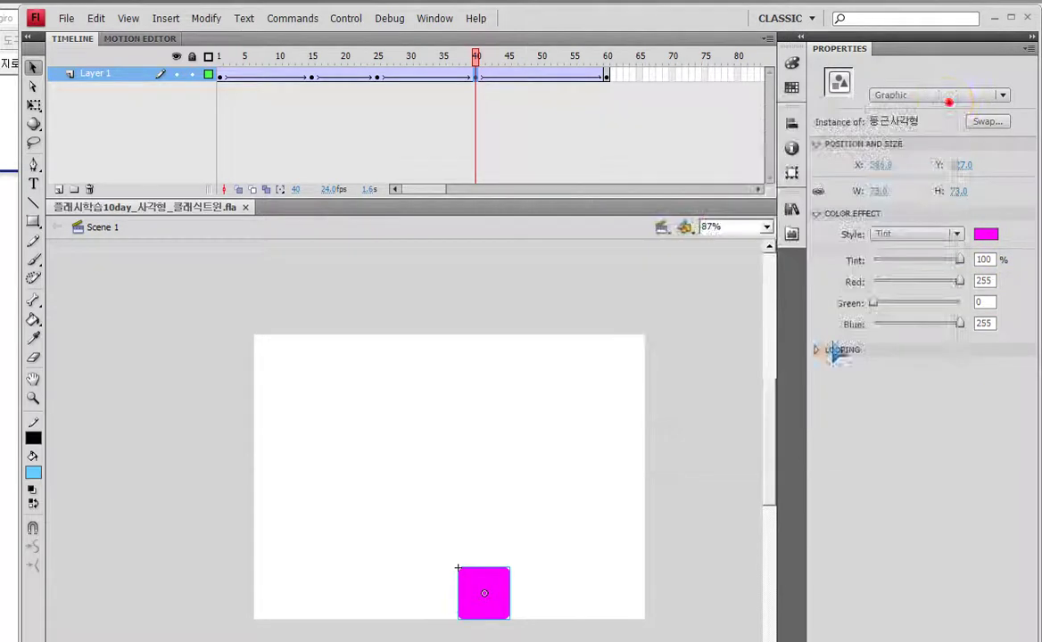